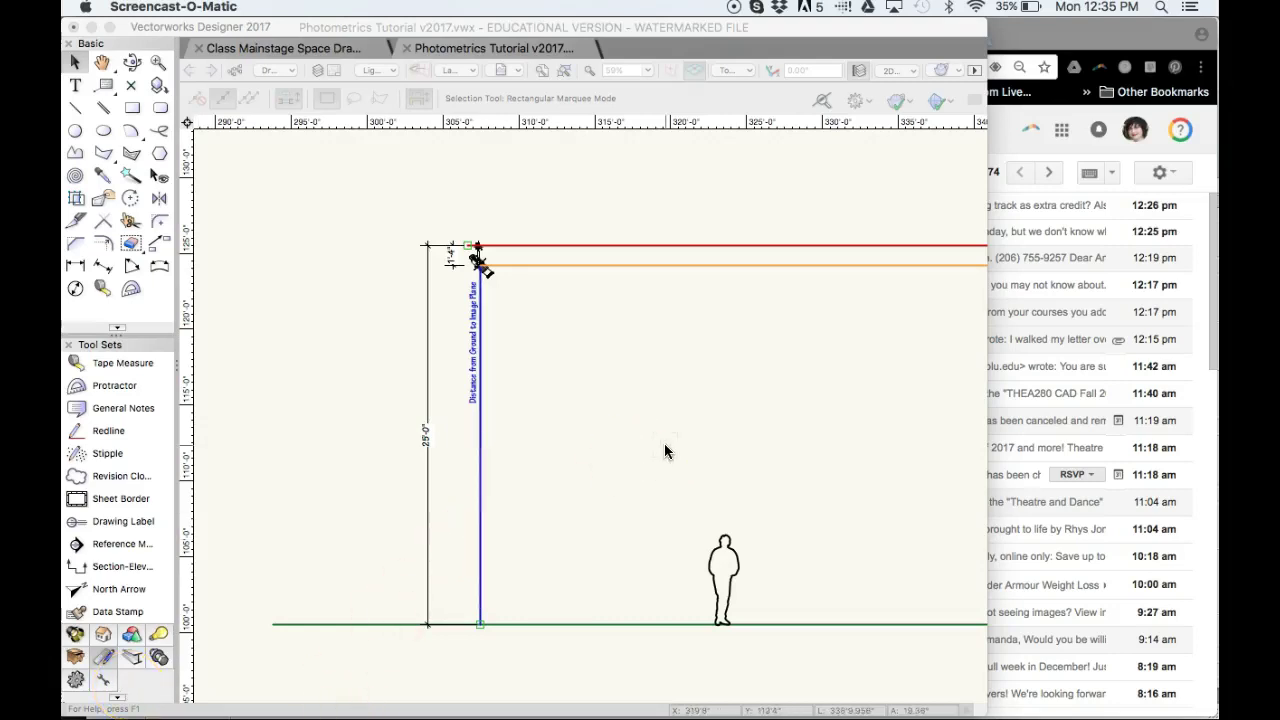
# Step: Zoom the view and select the left armchair on the plan
pyautogui.scroll(-6, 798, 416)
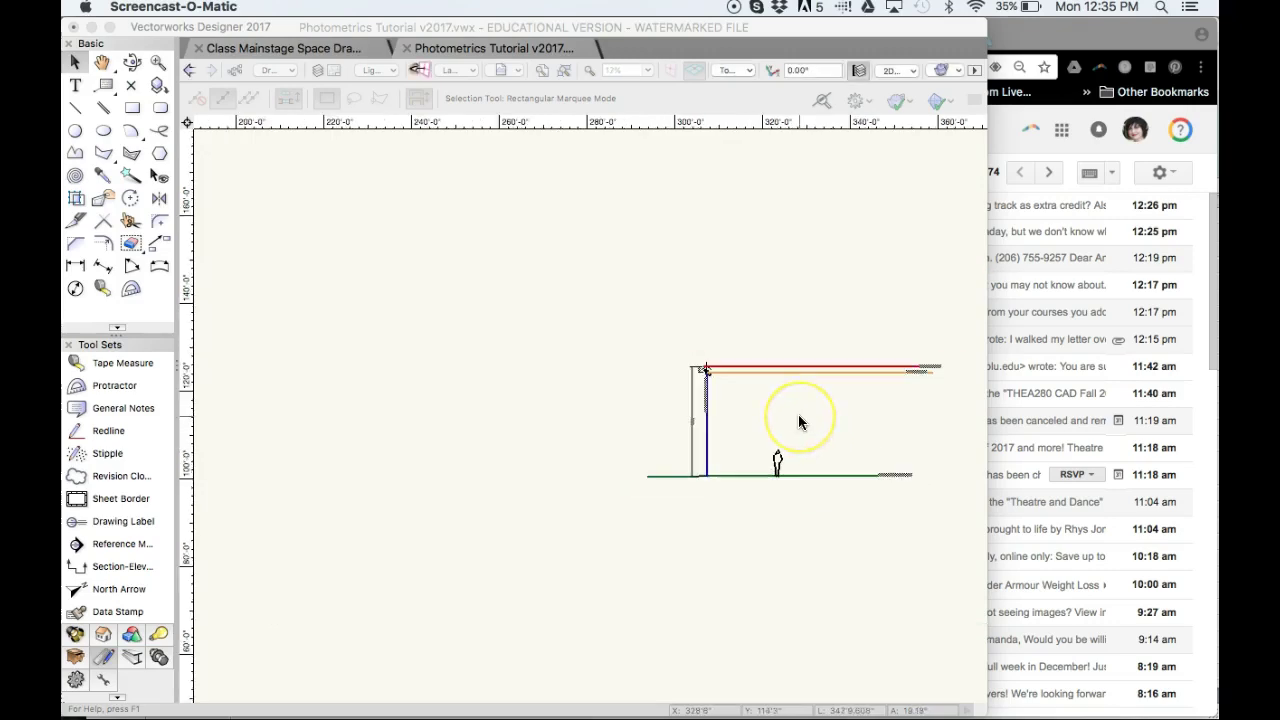
pyautogui.scroll(3, 305, 388)
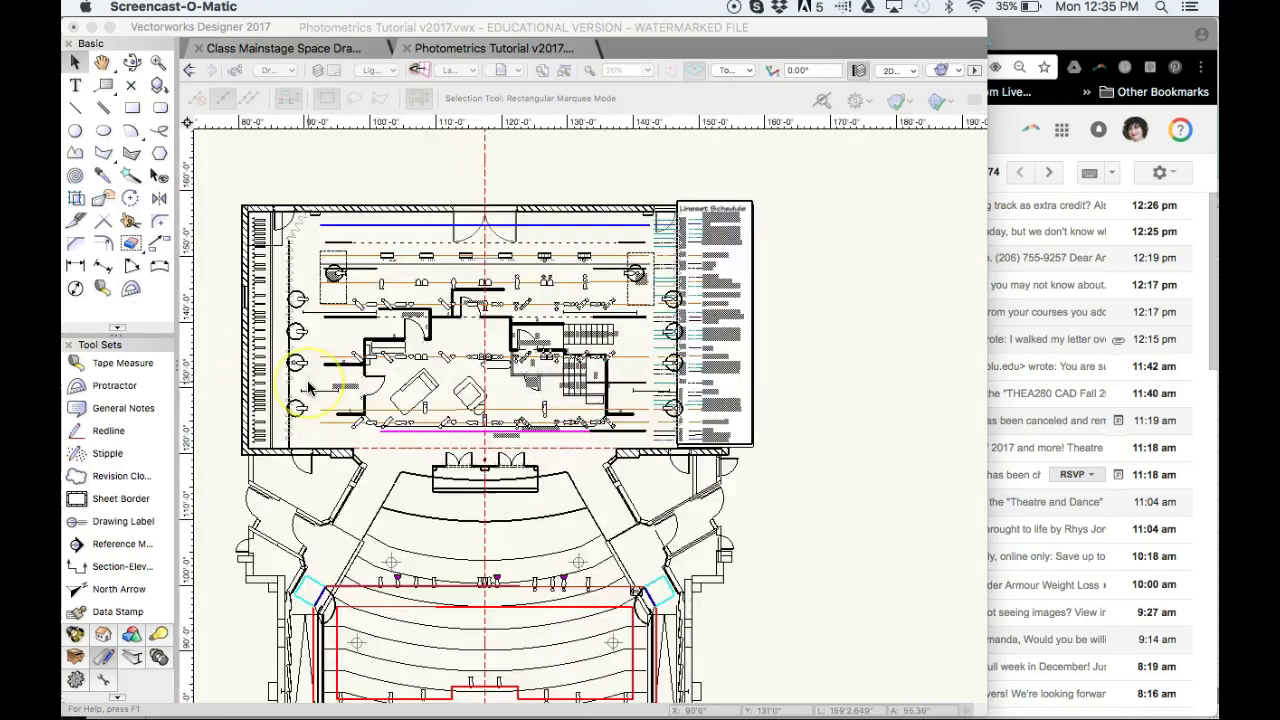
pyautogui.scroll(2, 330, 380)
pyautogui.scroll(3, 435, 375)
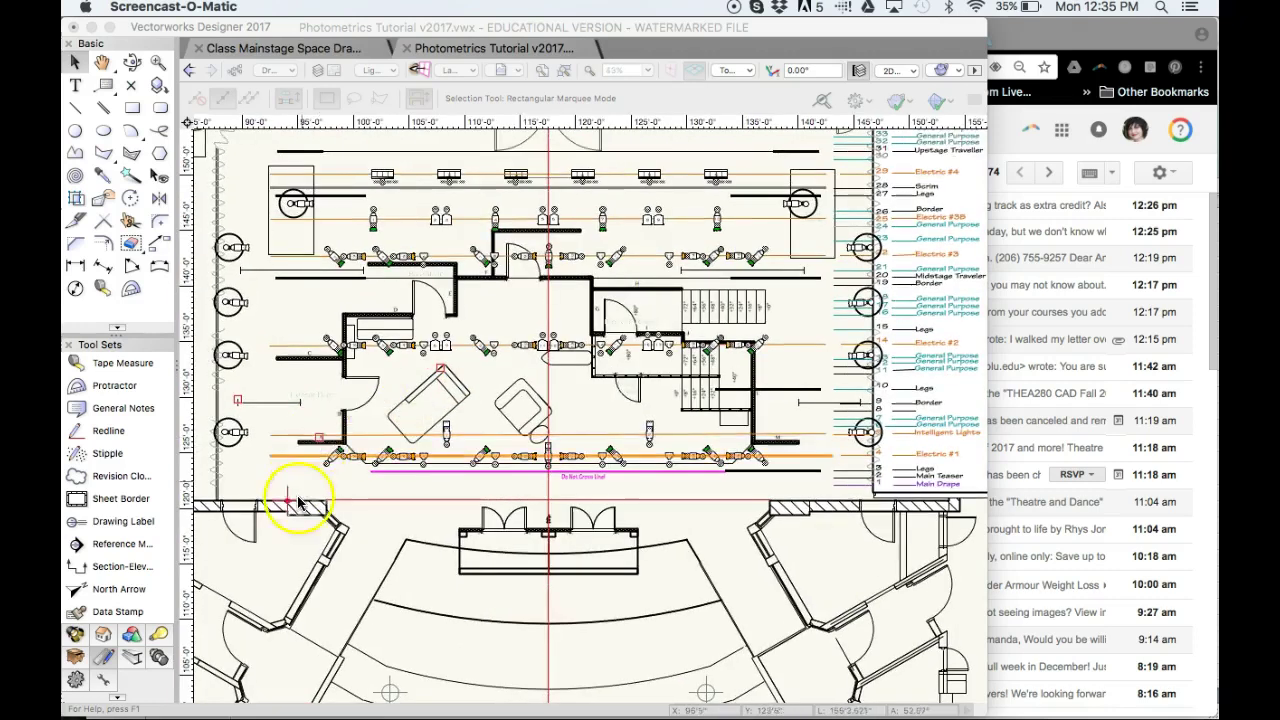
pyautogui.click(425, 400)
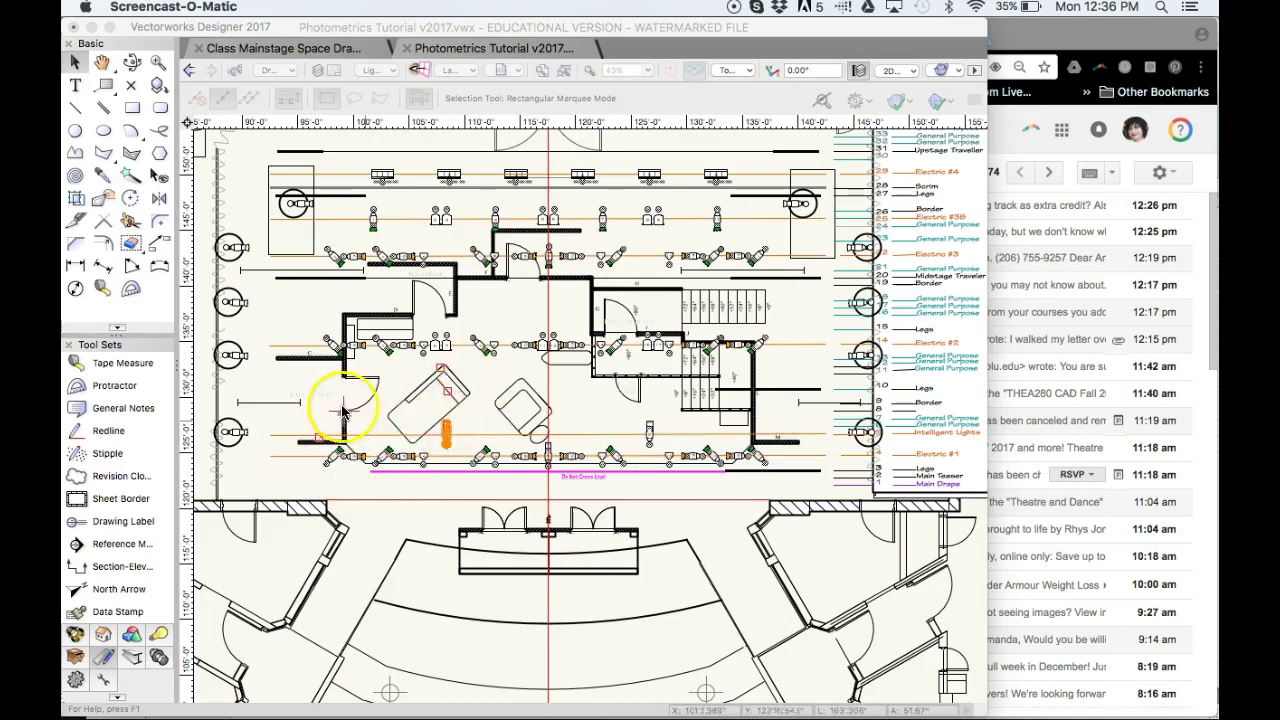
pyautogui.scroll(-5, 337, 406)
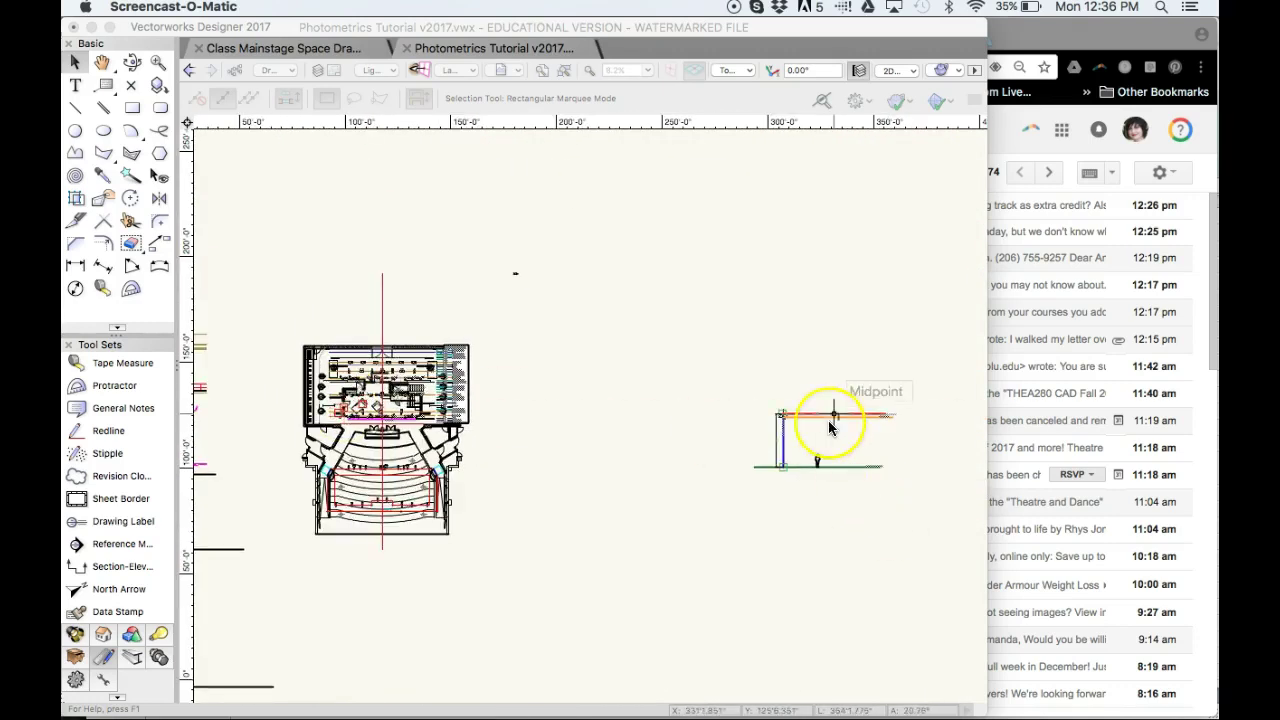
pyautogui.scroll(5, 828, 420)
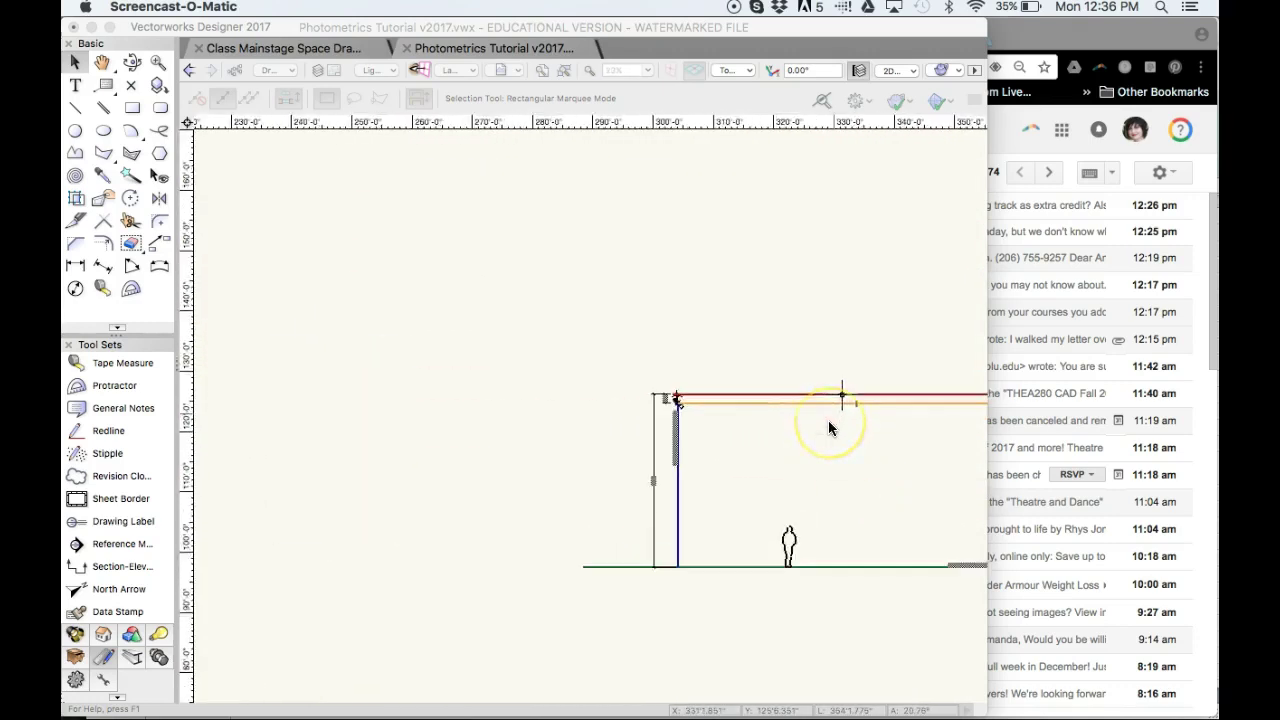
# Step: Draw a 7'3" floor line starting at the blue line's base
pyautogui.click(78, 106)
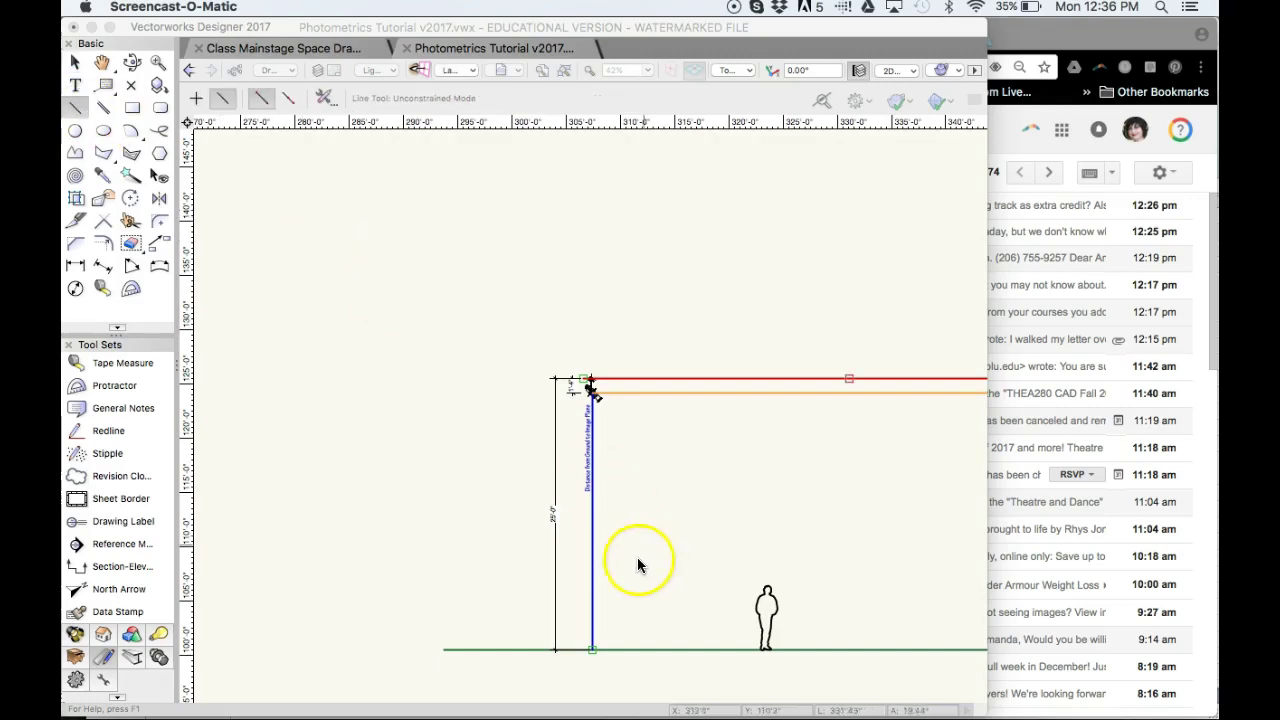
pyautogui.click(594, 650)
pyautogui.click(592, 650)
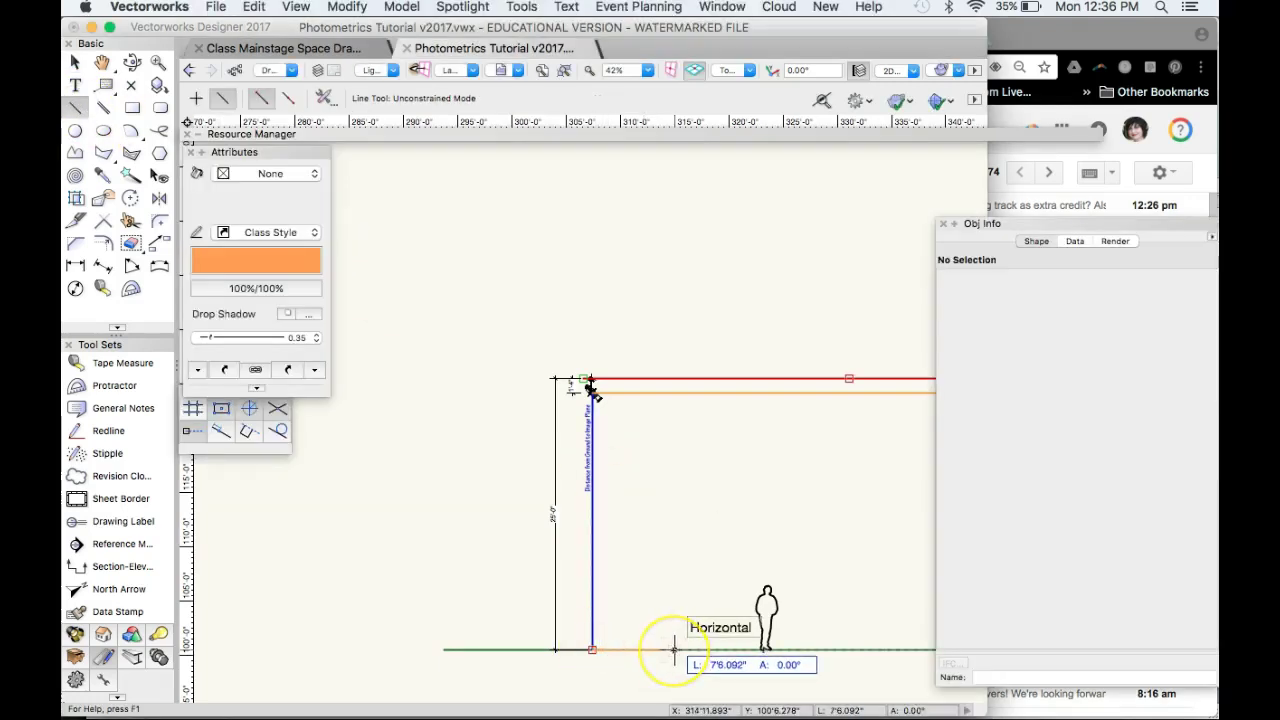
pyautogui.press('Tab')
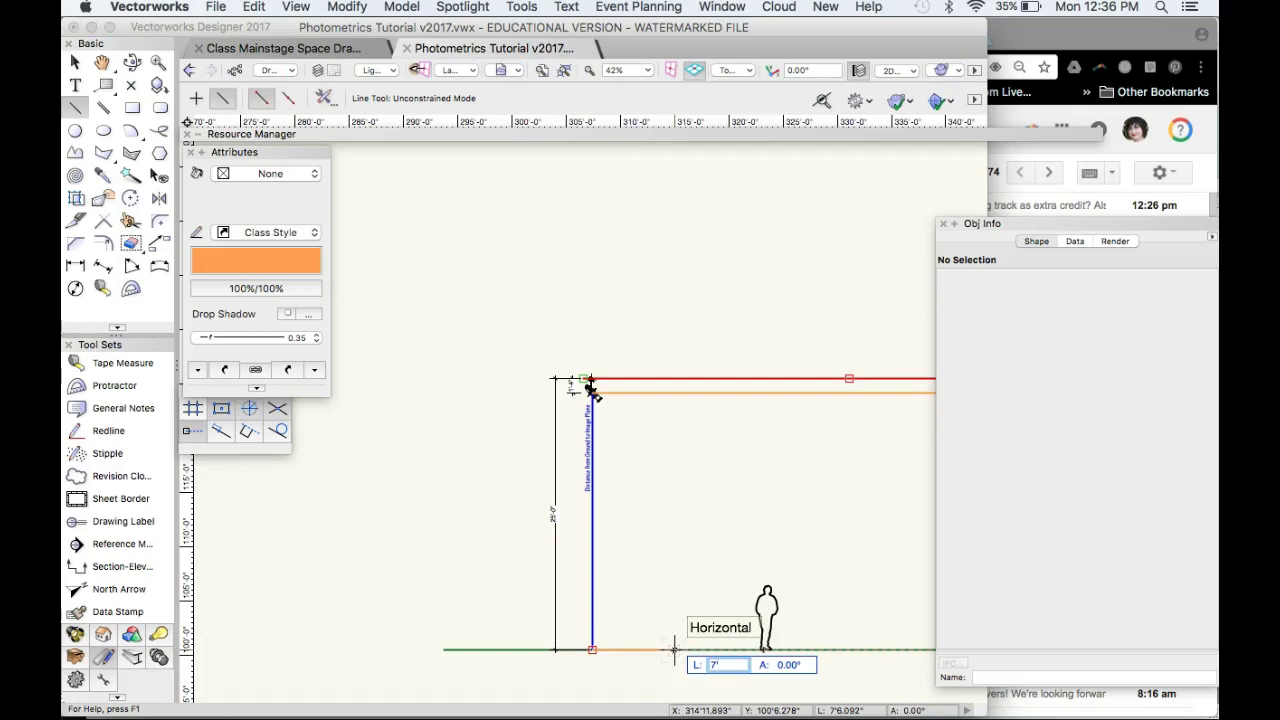
pyautogui.press('Return')
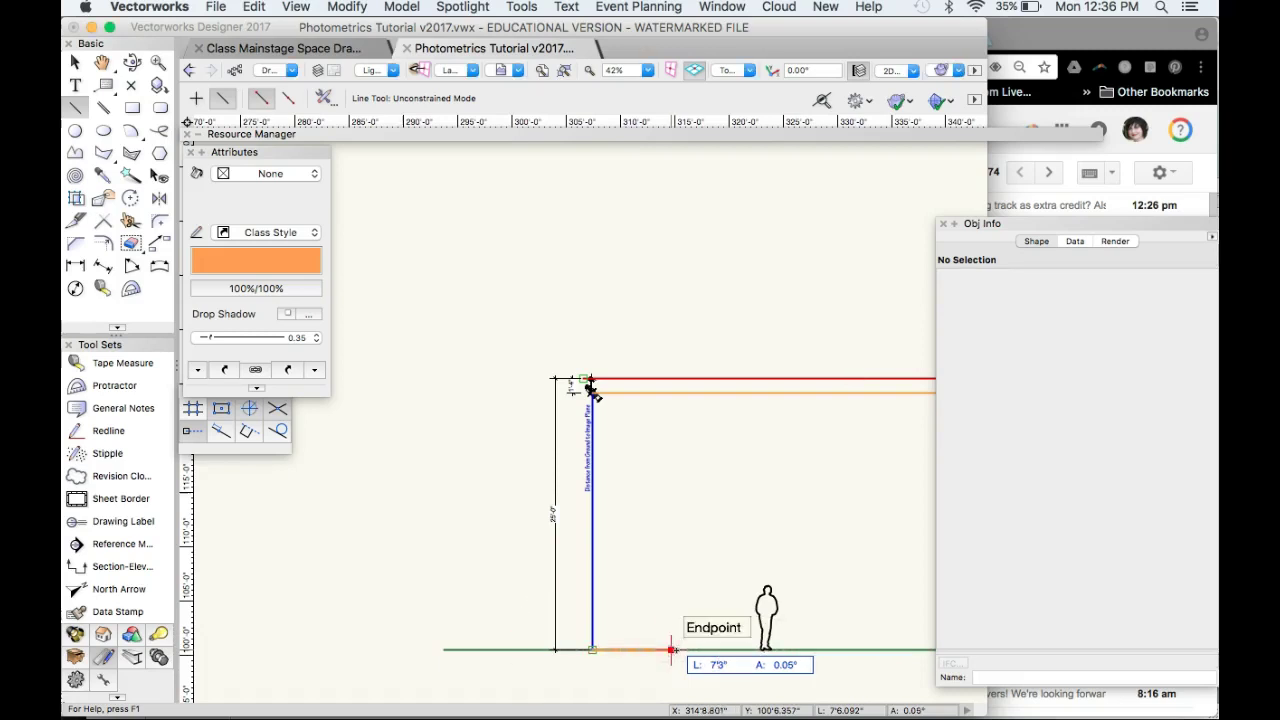
pyautogui.click(671, 650)
# Step: Draw a 39'6.102" vertical line rising from the floor line's end
pyautogui.click(671, 650)
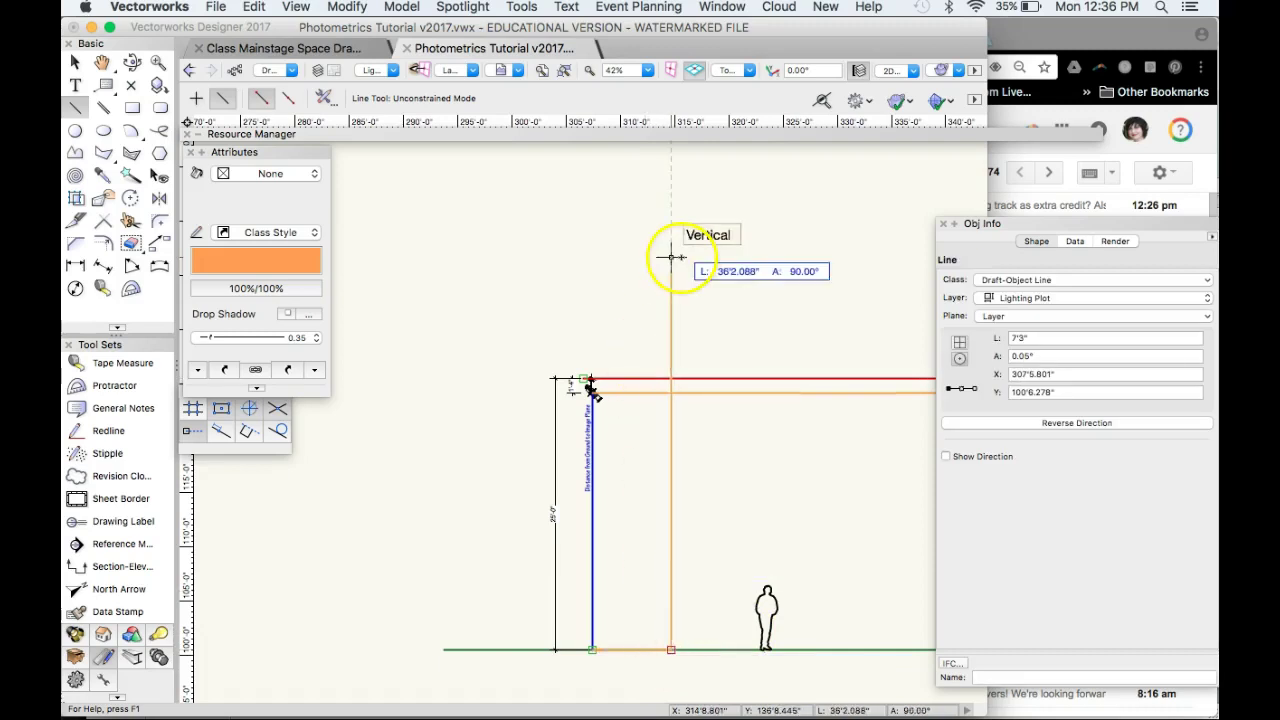
pyautogui.click(674, 220)
pyautogui.click(363, 194)
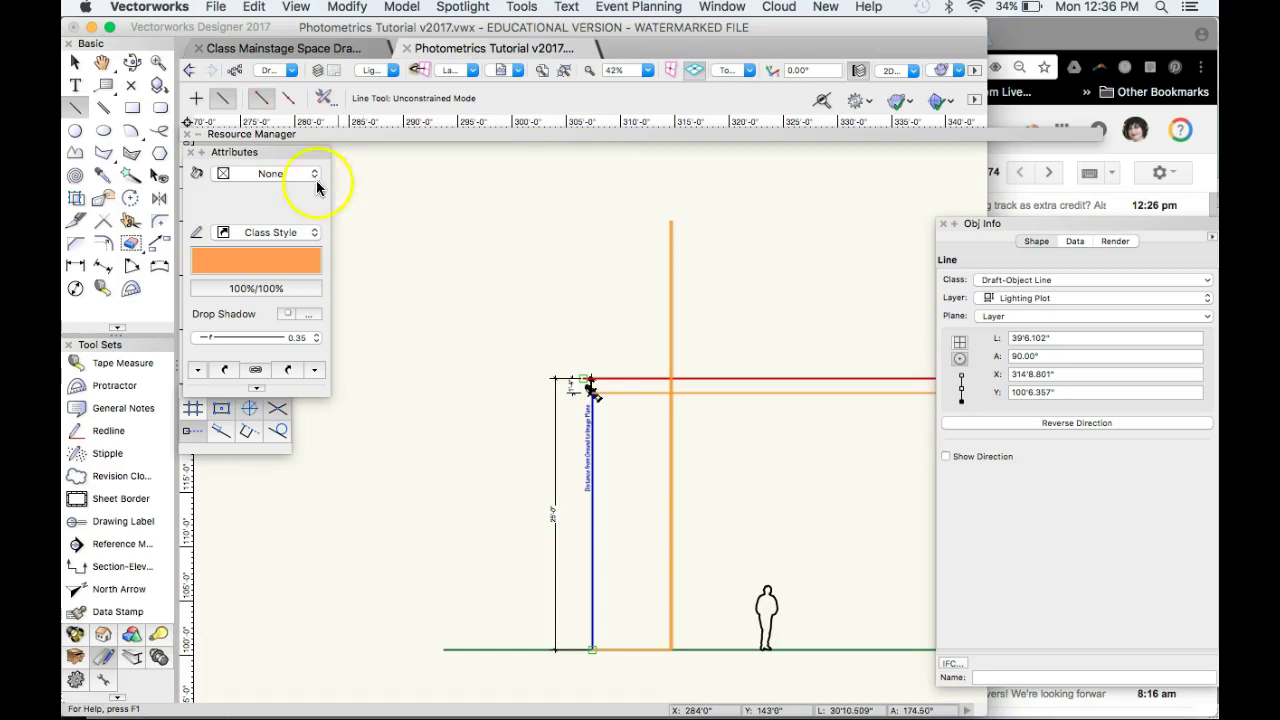
# Step: Assign the vertical line to the Draft > Normal Line class
pyautogui.click(1049, 280)
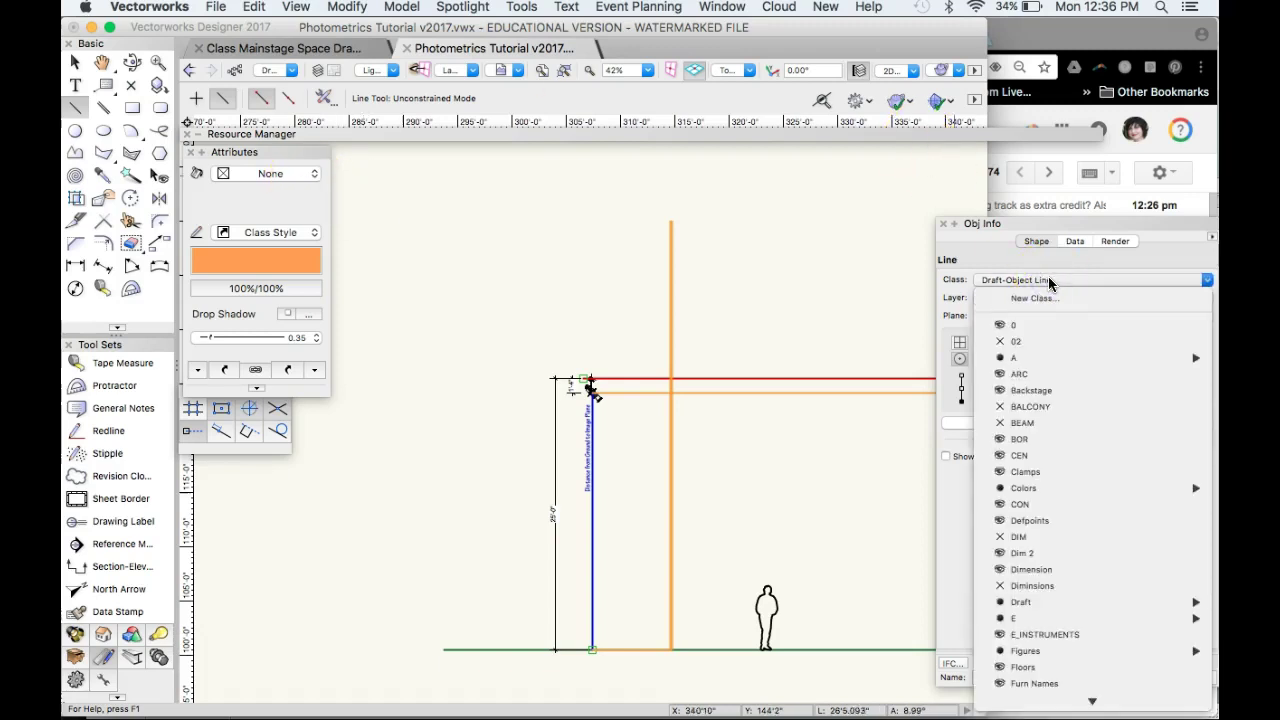
pyautogui.click(1068, 532)
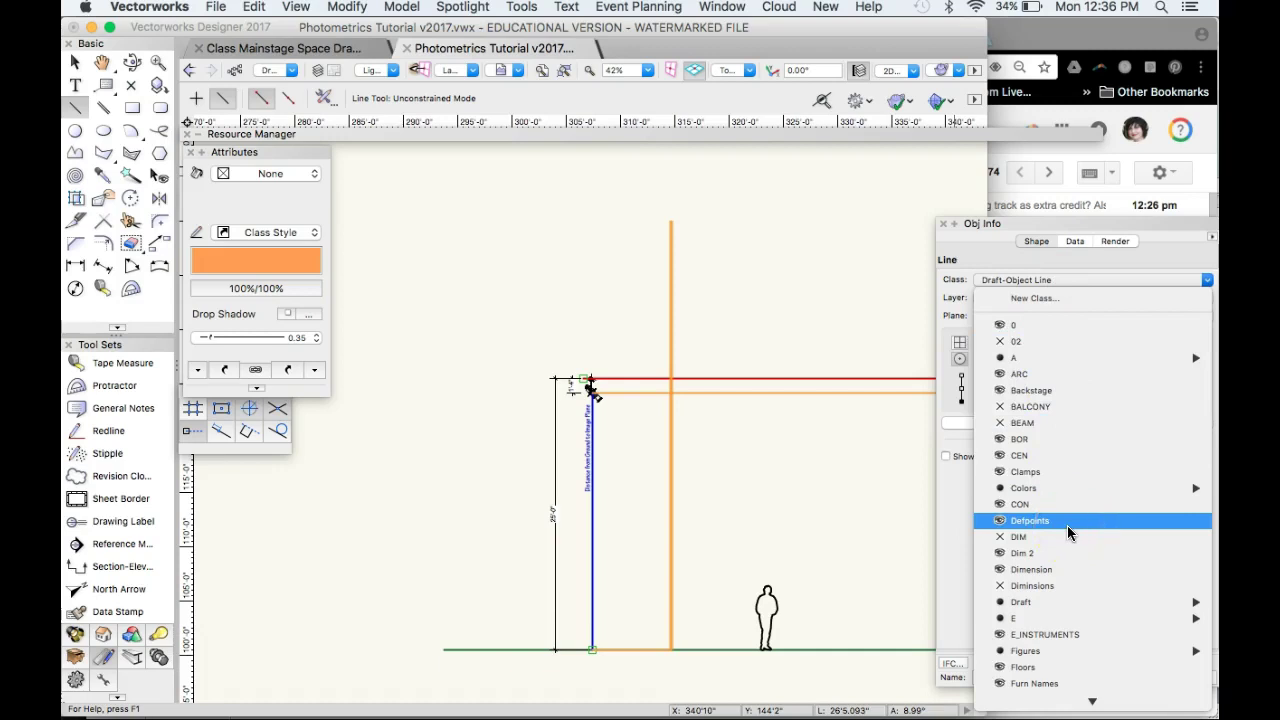
pyautogui.moveTo(1053, 603)
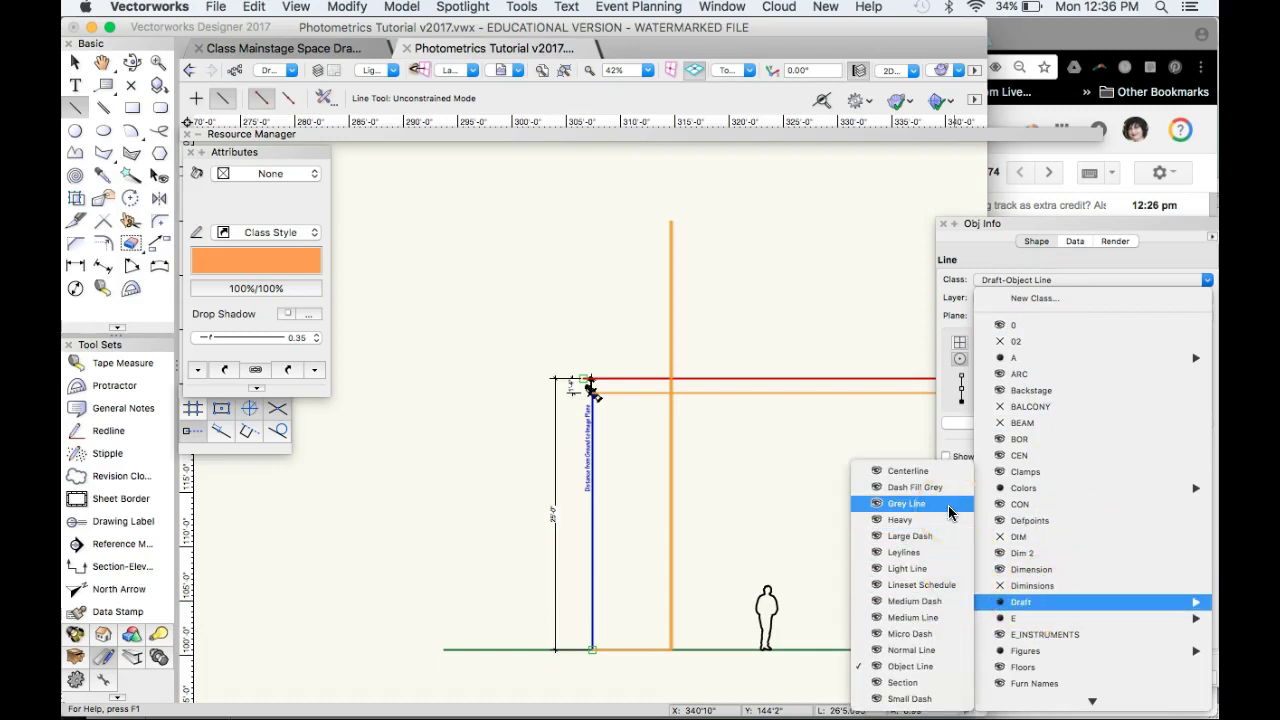
pyautogui.click(940, 645)
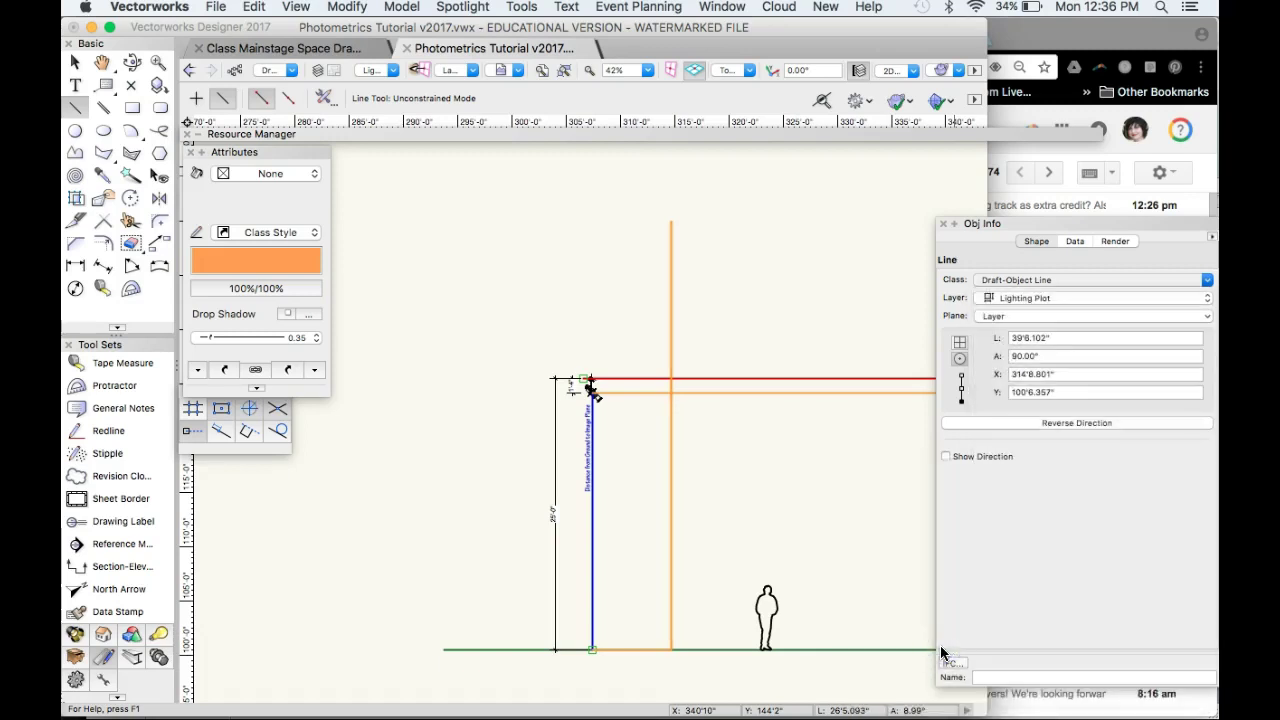
# Step: Set pen and fill to follow the class and choose Make All Attributes By Class
pyautogui.click(296, 259)
pyautogui.click(306, 257)
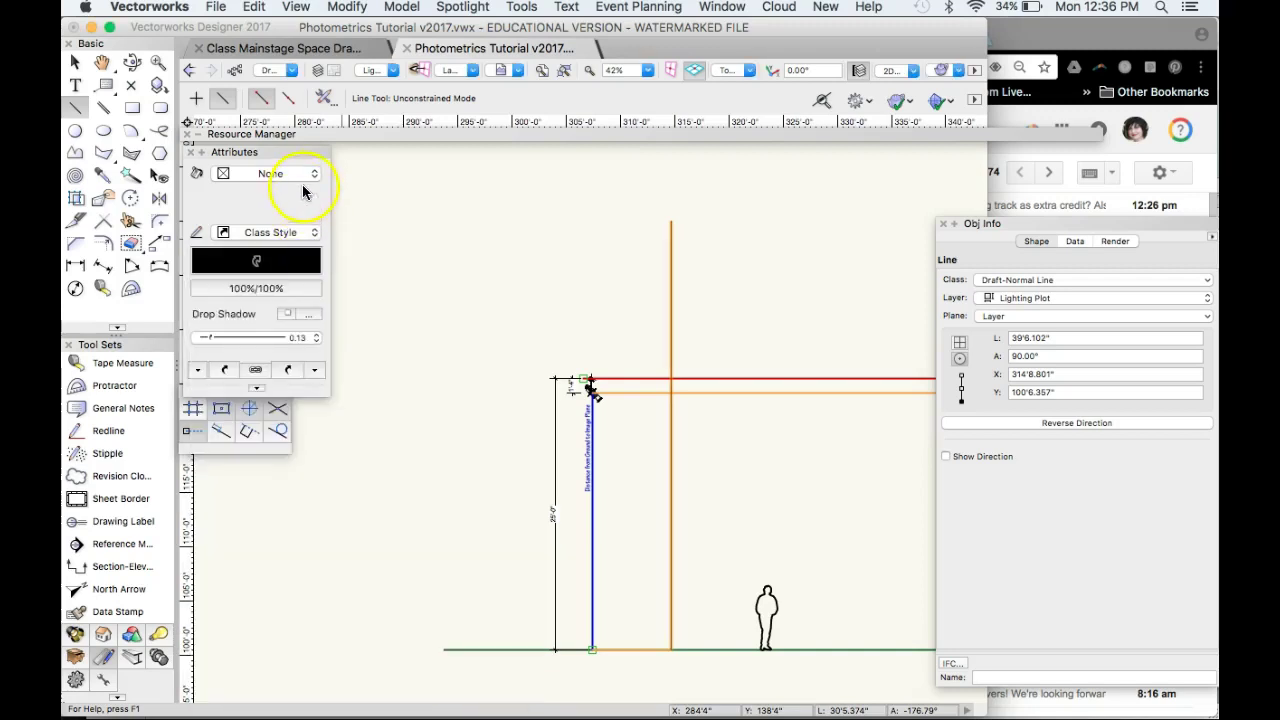
pyautogui.click(309, 176)
pyautogui.click(285, 287)
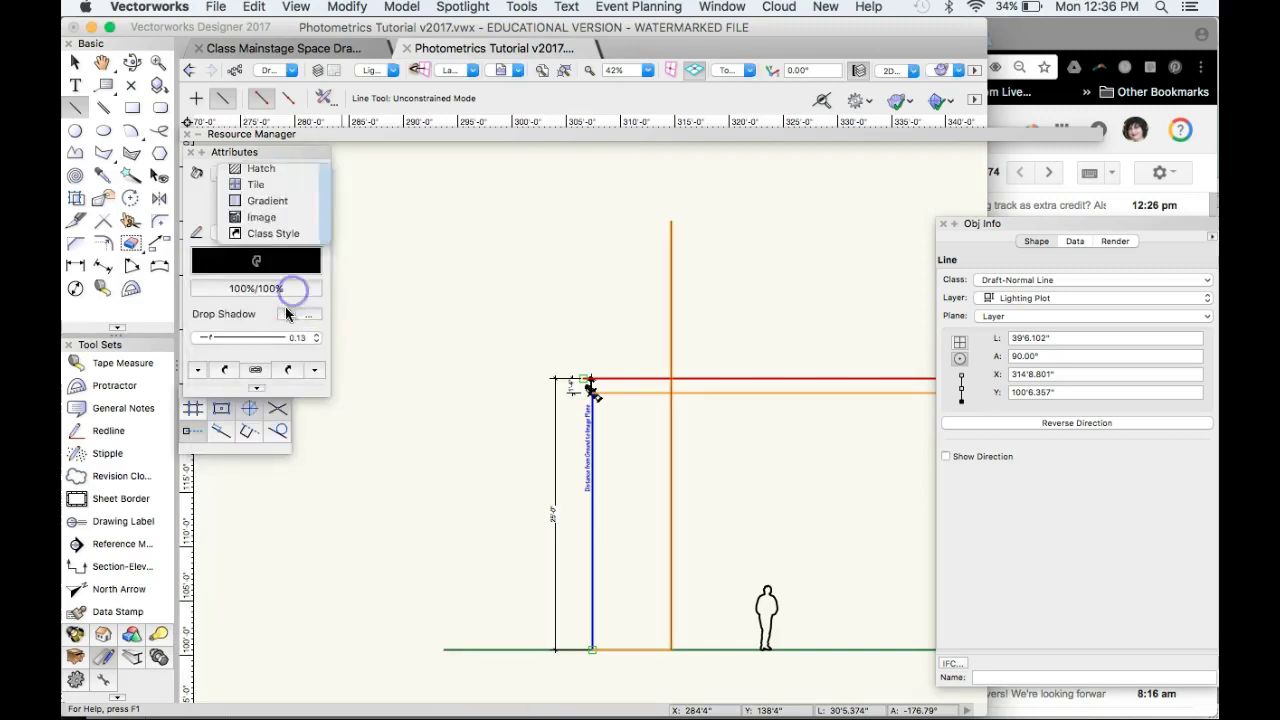
pyautogui.click(258, 390)
pyautogui.click(299, 409)
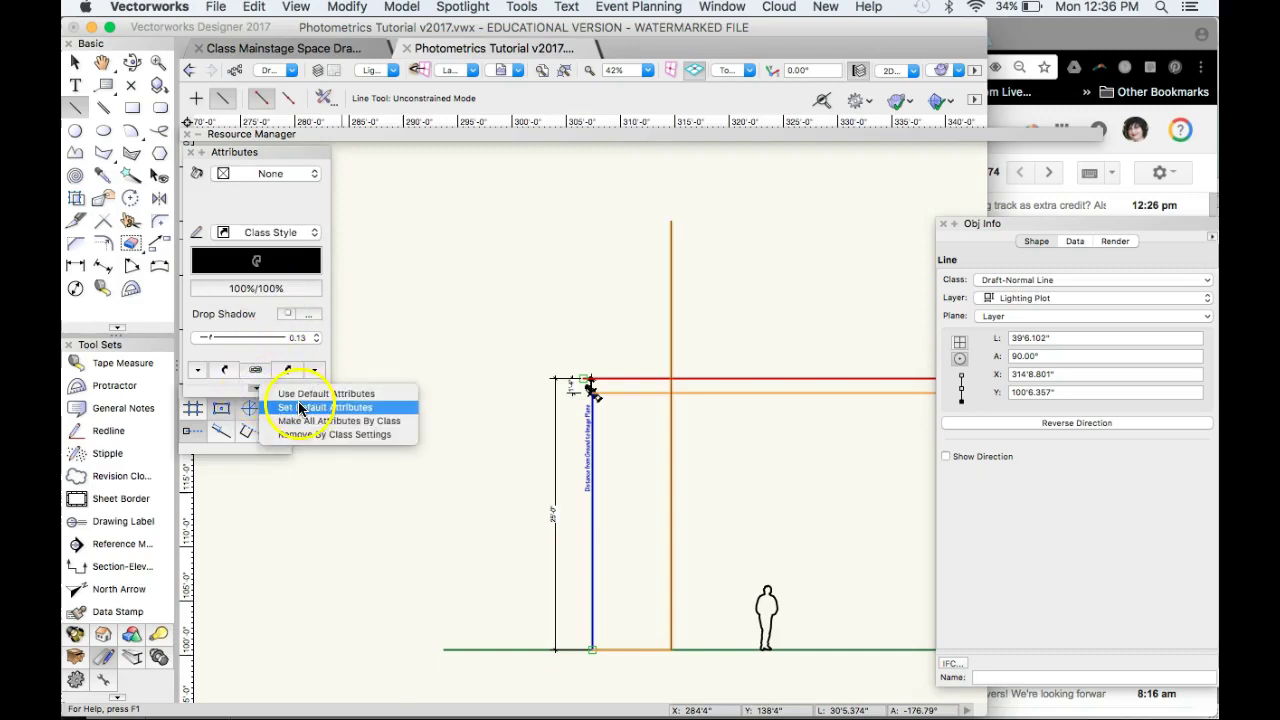
pyautogui.click(352, 427)
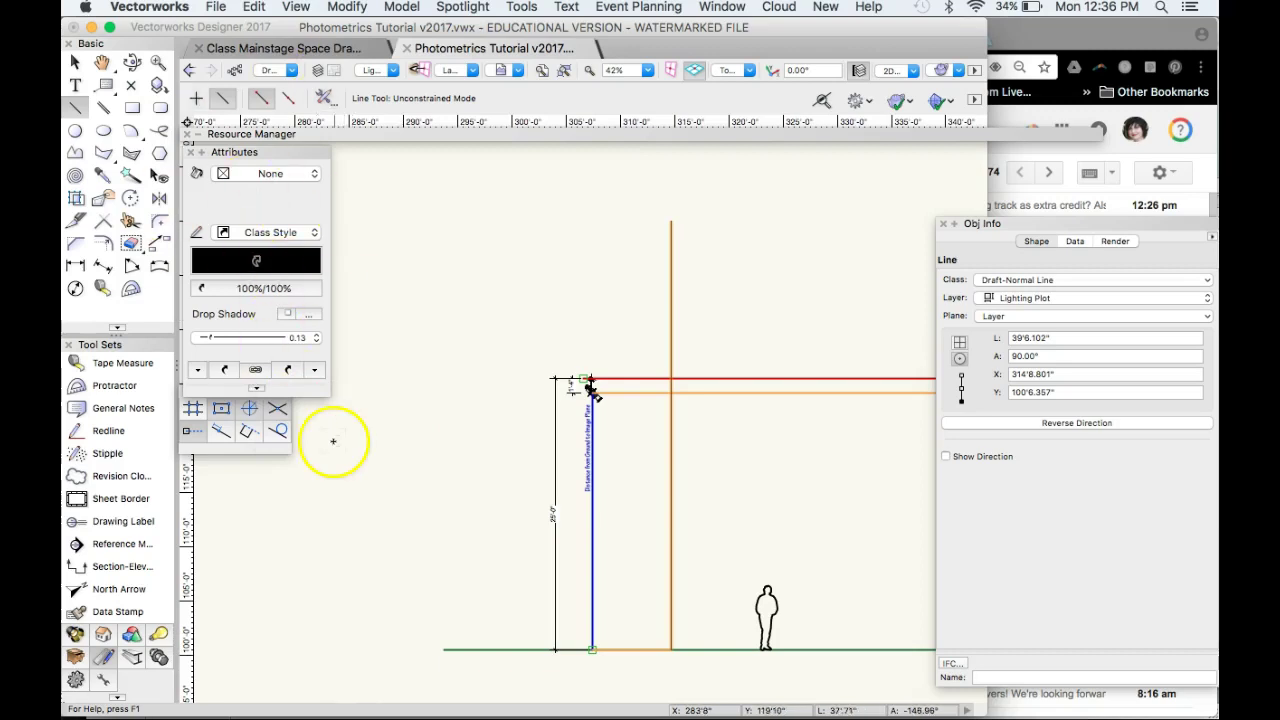
pyautogui.click(72, 65)
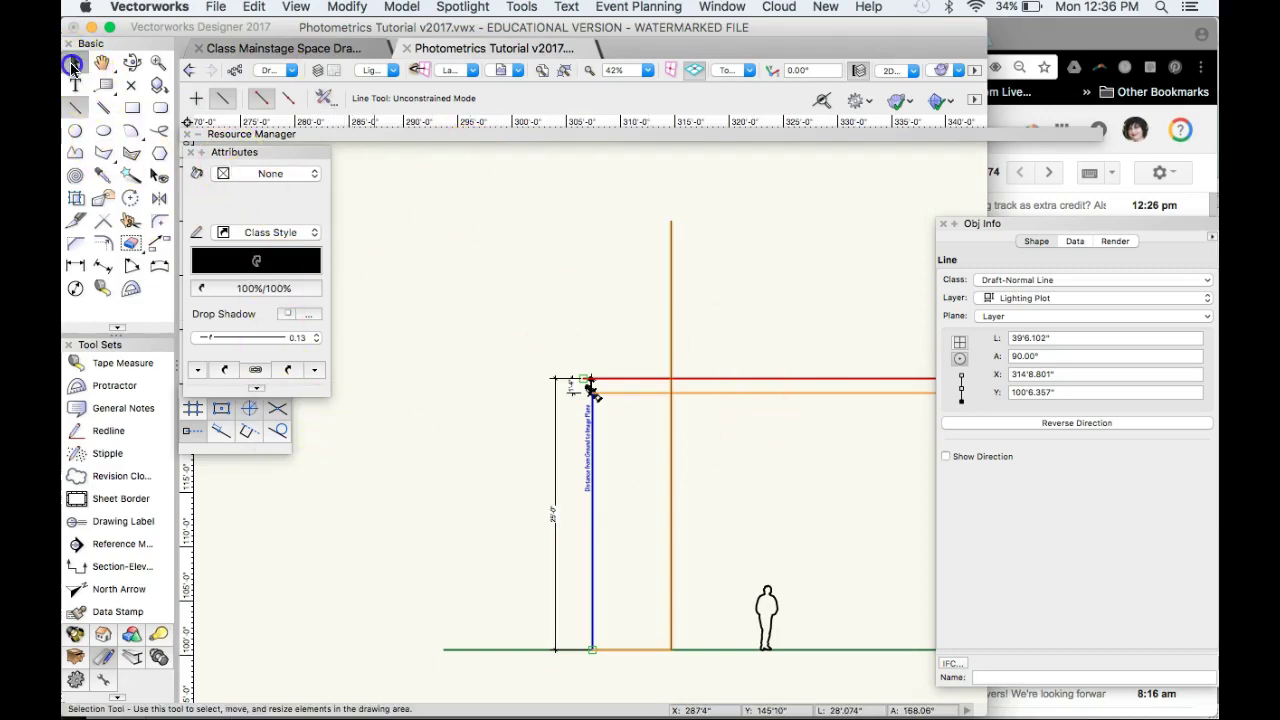
# Step: Select the vertical line, then cancel an aborted Move by Points and deselect
pyautogui.scroll(-3, 514, 357)
pyautogui.scroll(2, 566, 349)
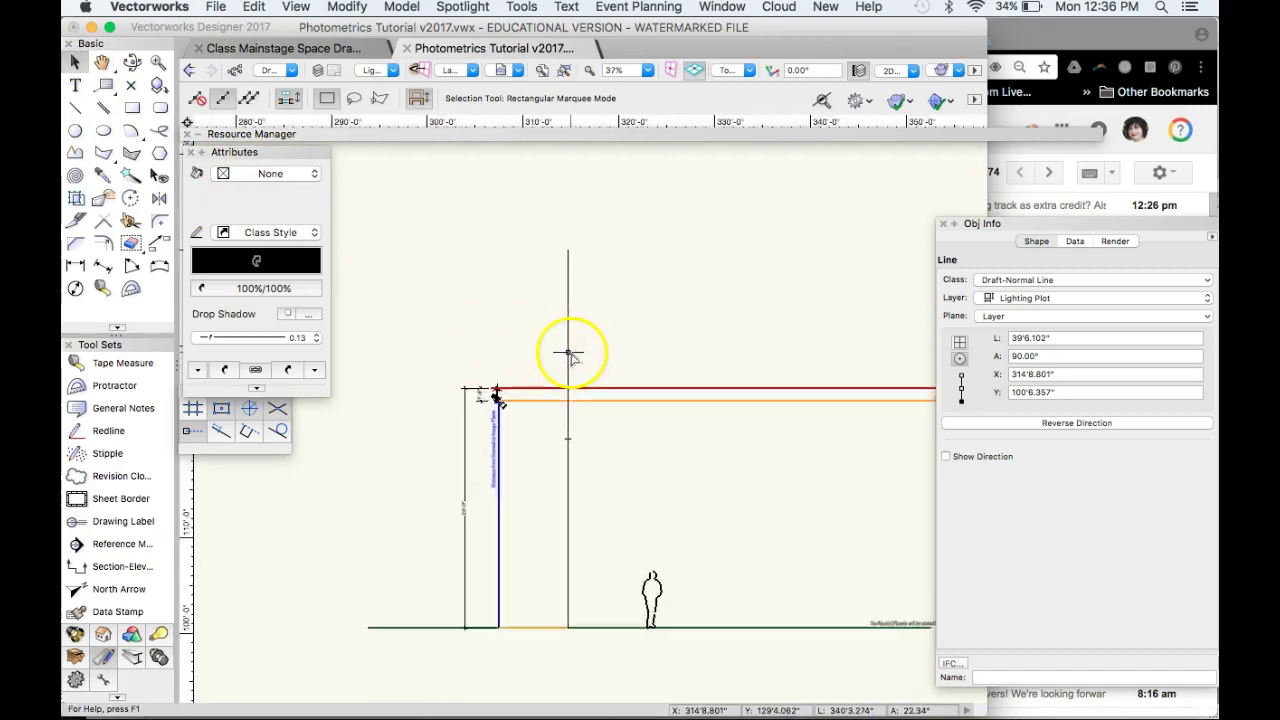
pyautogui.scroll(3, 600, 470)
pyautogui.click(569, 445)
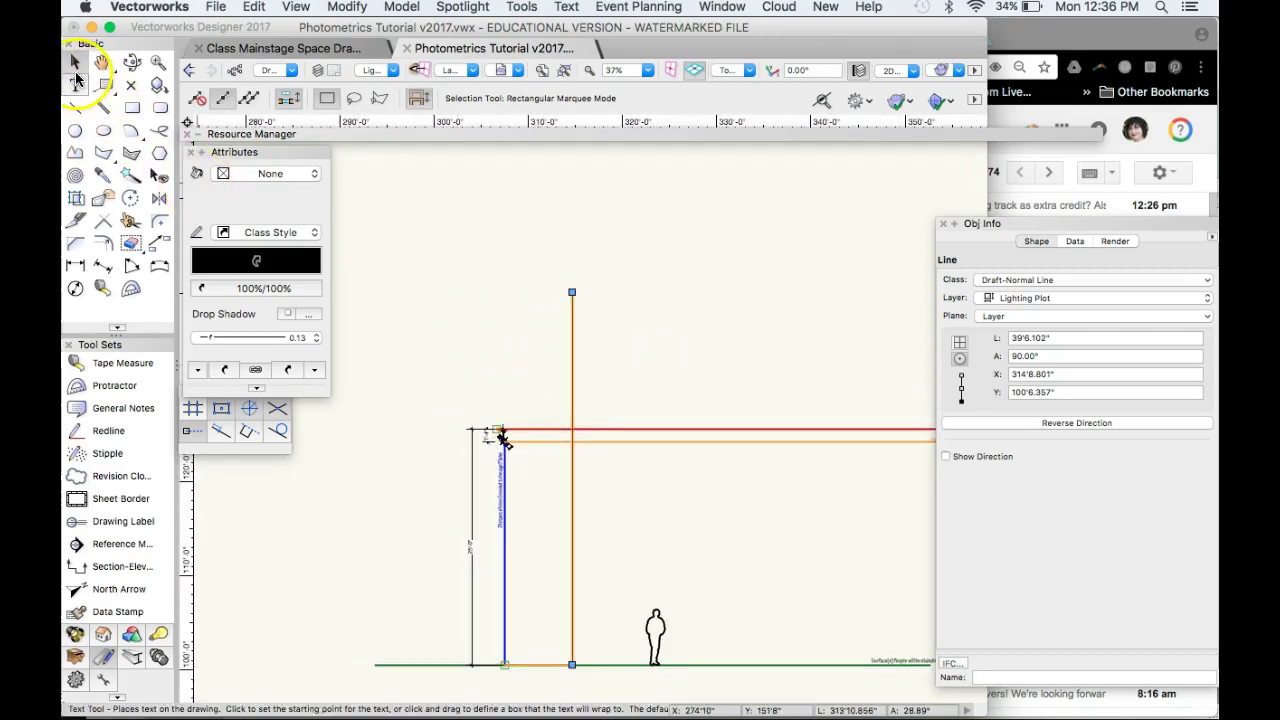
pyautogui.click(159, 243)
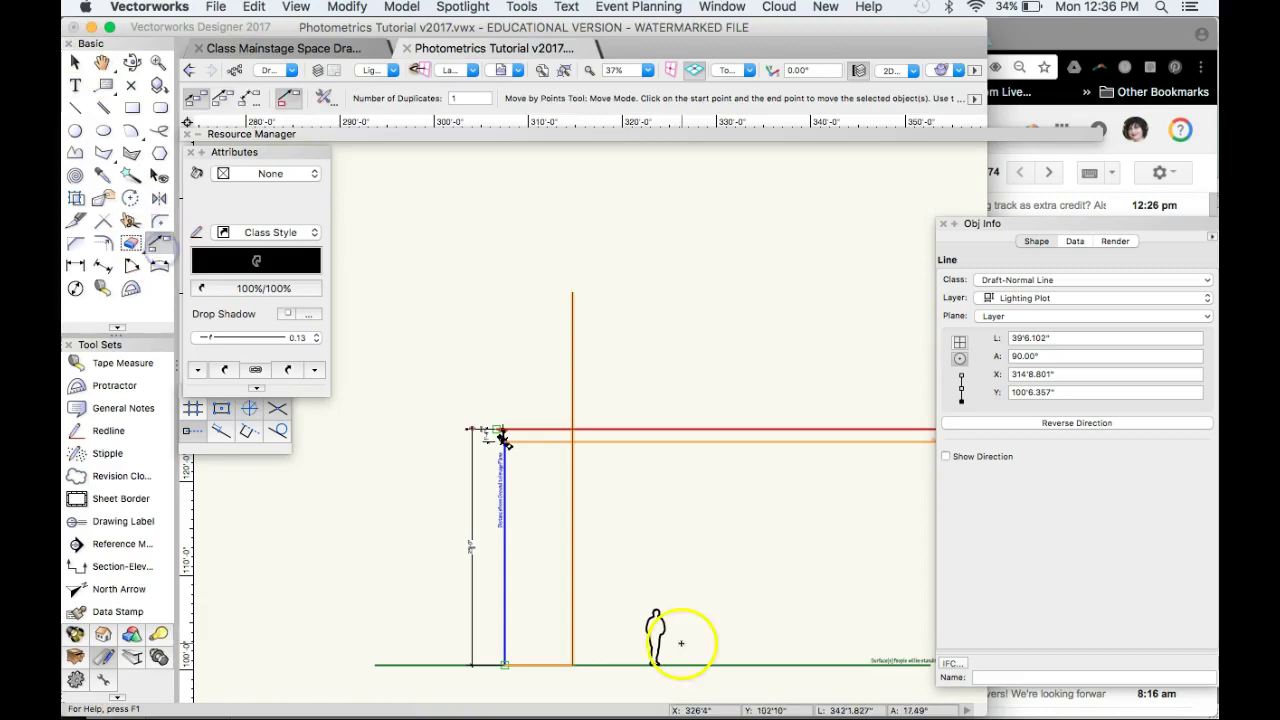
pyautogui.click(537, 440)
pyautogui.press('Escape')
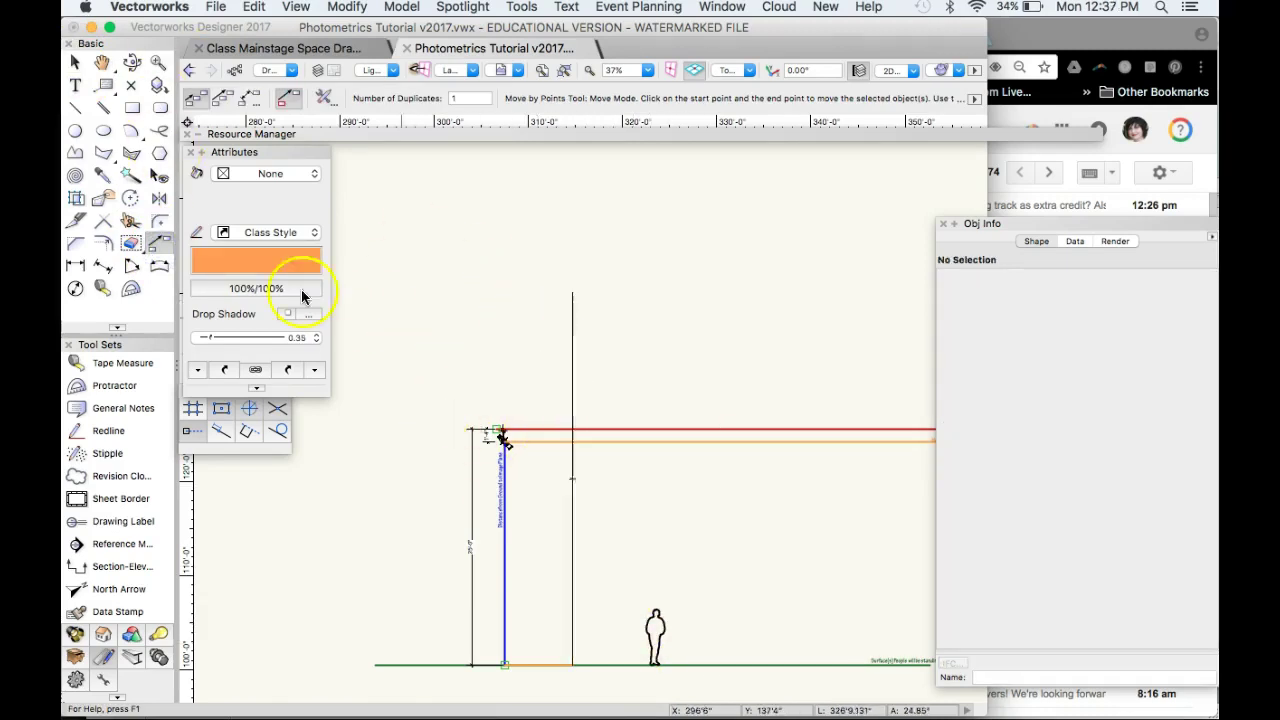
pyautogui.click(74, 62)
# Step: Move the human figure by points so its foot lands on the vertical line
pyautogui.scroll(-3, 715, 274)
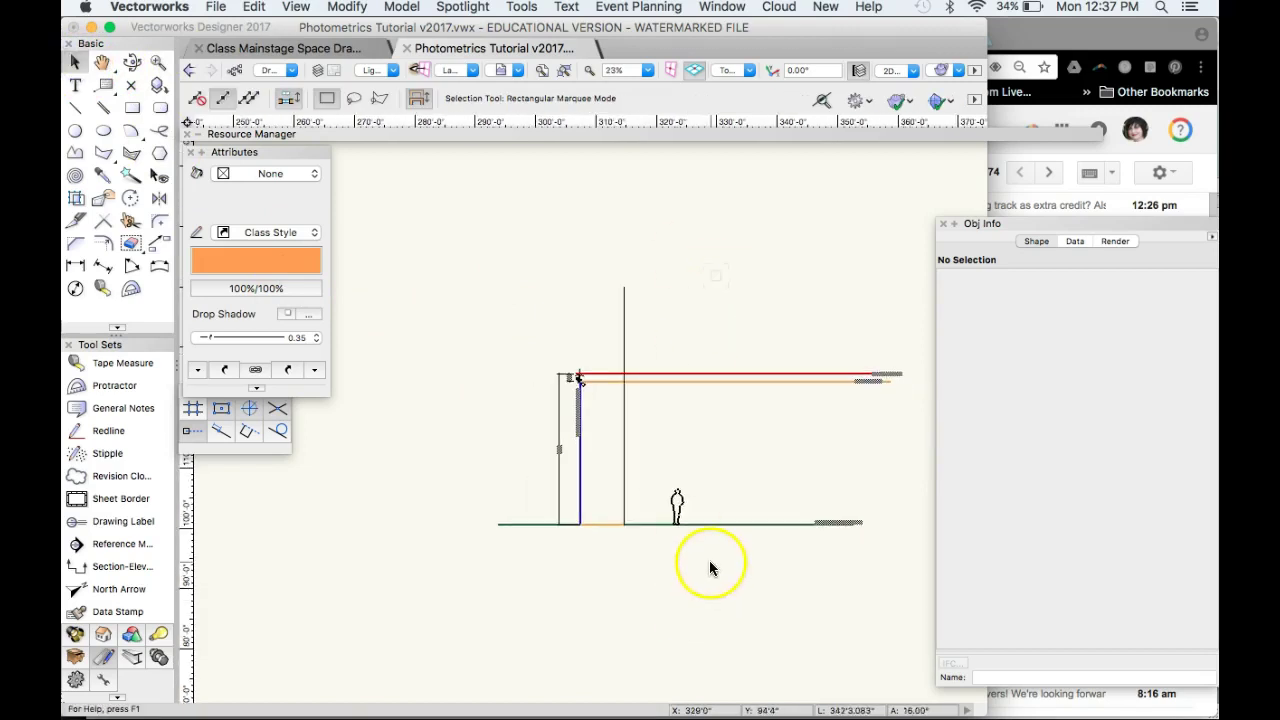
pyautogui.moveTo(710, 567); pyautogui.dragTo(649, 431)
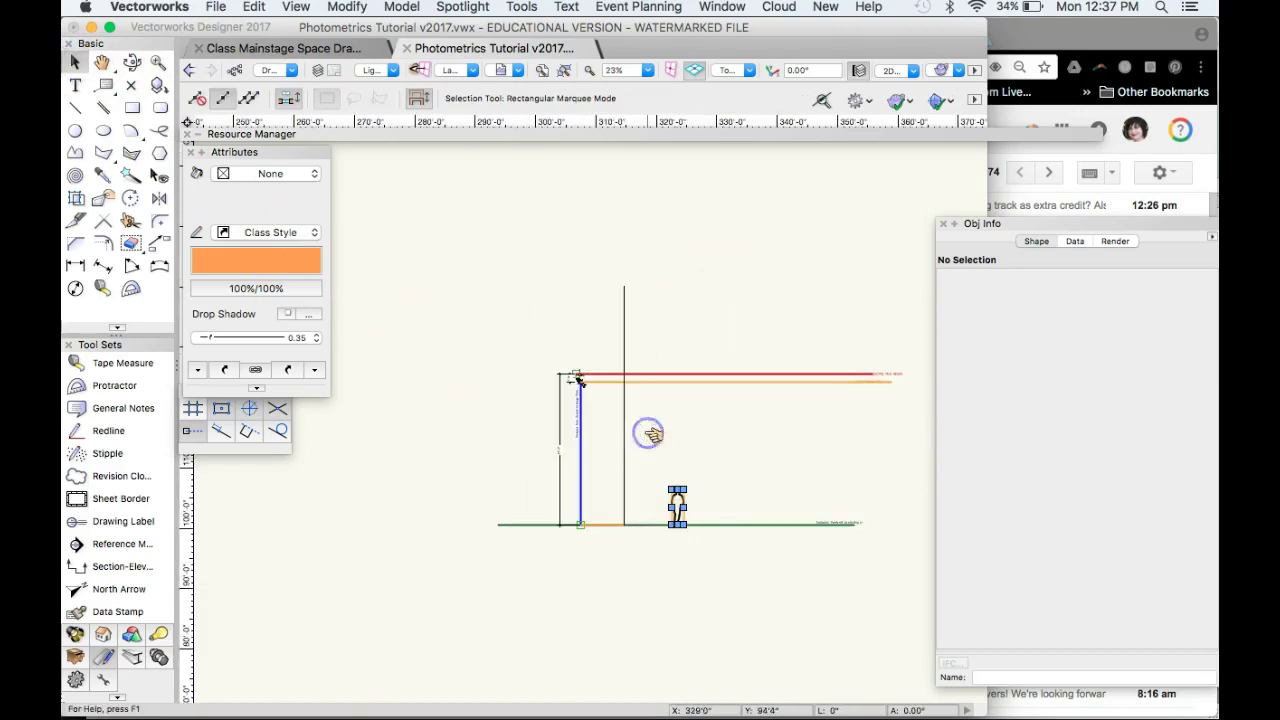
pyautogui.click(163, 255)
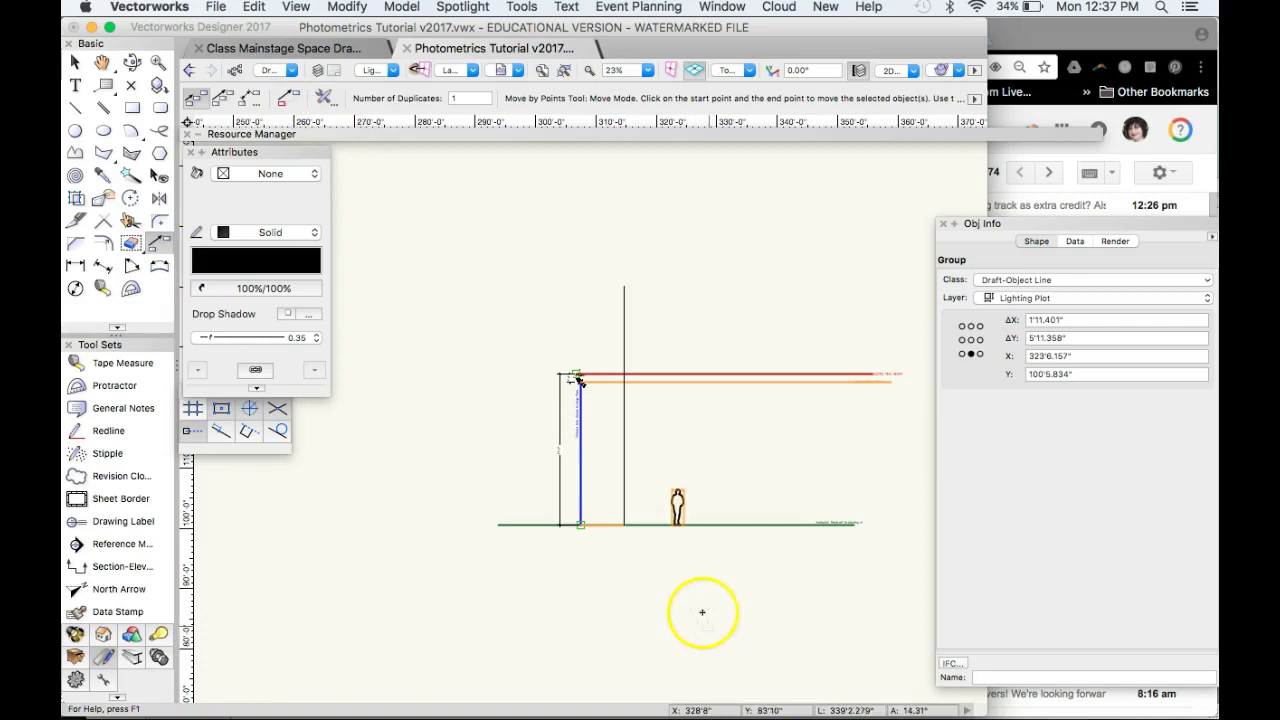
pyautogui.scroll(5, 680, 520)
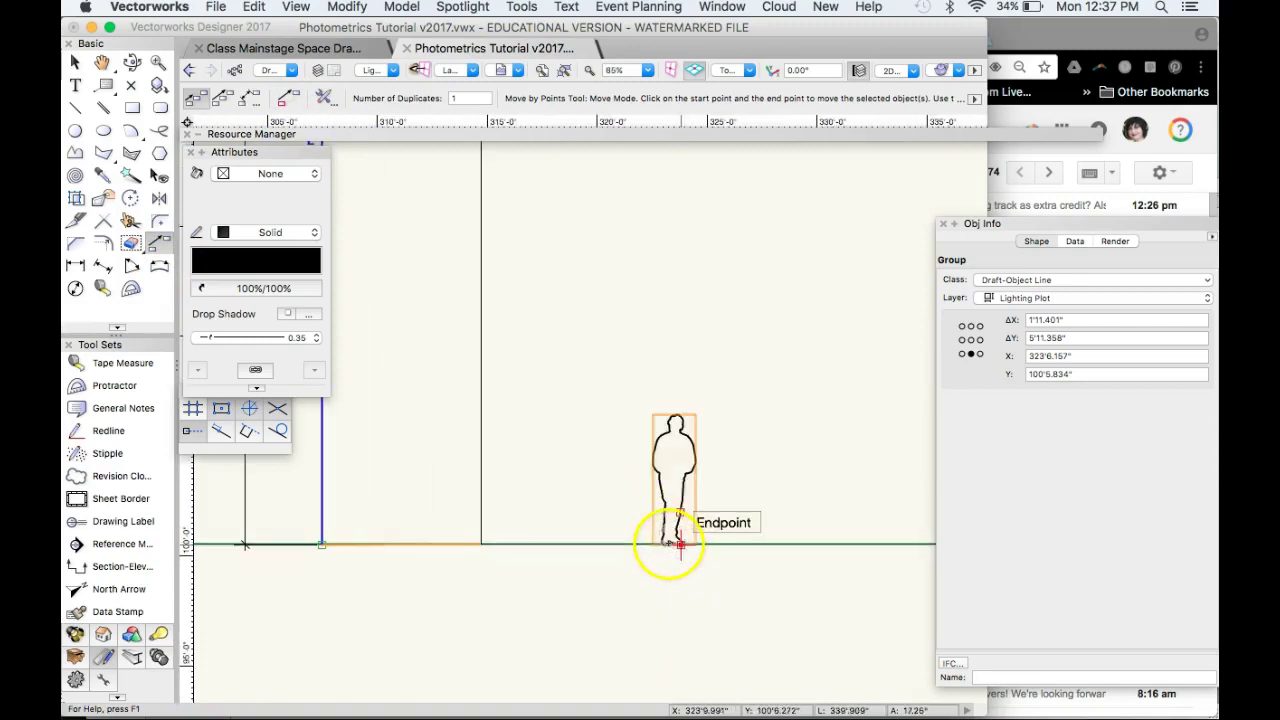
pyautogui.click(680, 543)
pyautogui.click(481, 543)
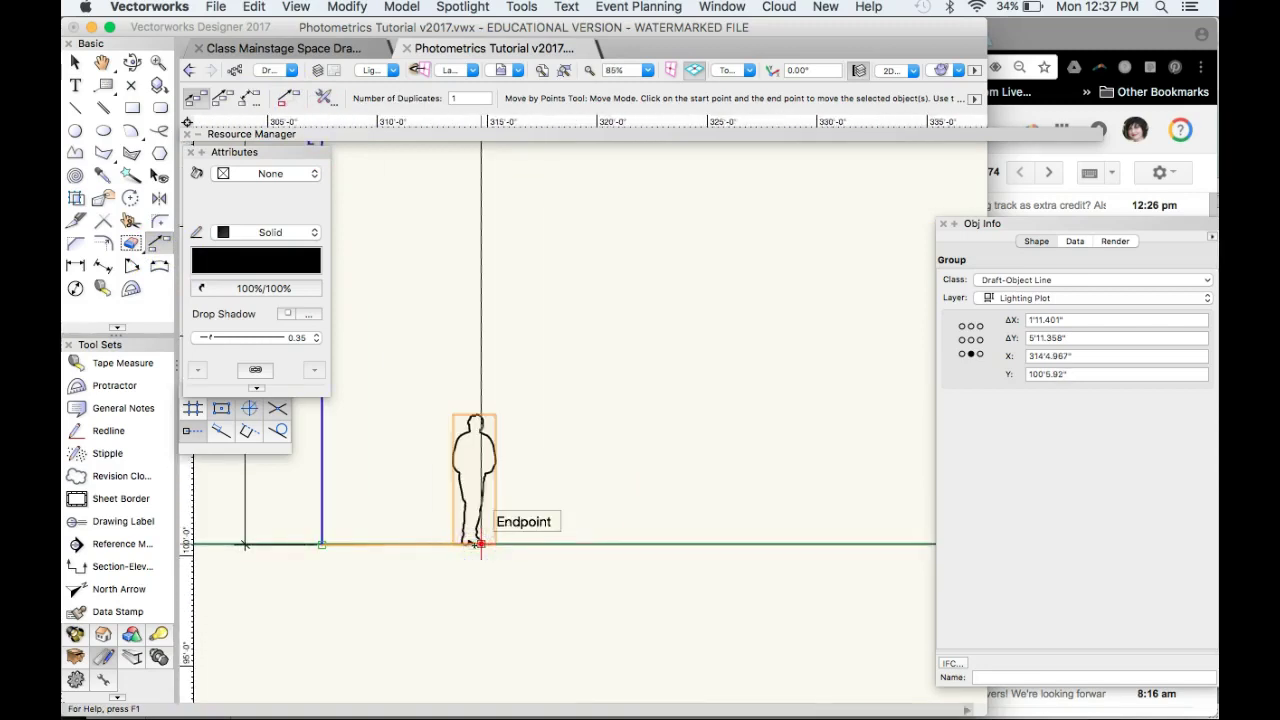
pyautogui.moveTo(481, 543)
pyautogui.mouseDown()
pyautogui.moveTo(480, 380)
pyautogui.moveTo(475, 411)
pyautogui.moveTo(466, 386)
pyautogui.moveTo(477, 429)
pyautogui.moveTo(491, 402)
pyautogui.moveTo(580, 528)
pyautogui.moveTo(591, 391)
pyautogui.moveTo(545, 481)
pyautogui.mouseUp()
pyautogui.scroll(3, 475, 411)
pyautogui.scroll(-4, 580, 528)
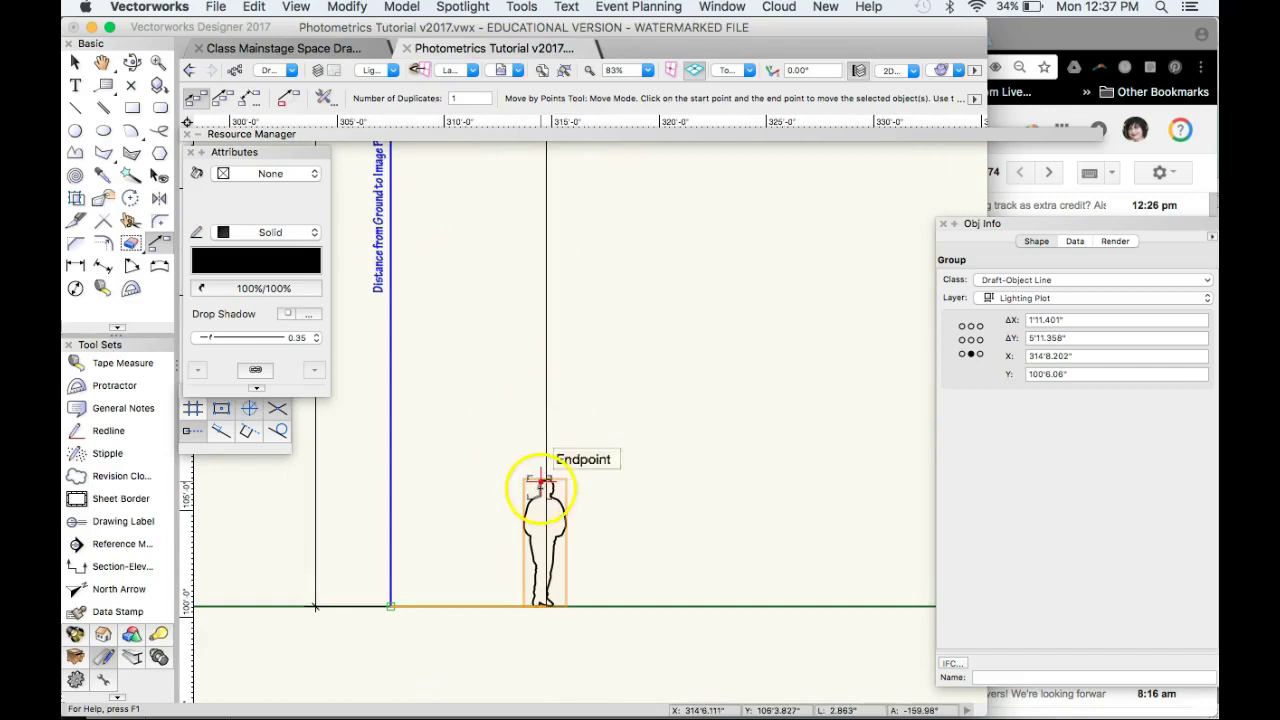
pyautogui.click(75, 108)
pyautogui.click(187, 101)
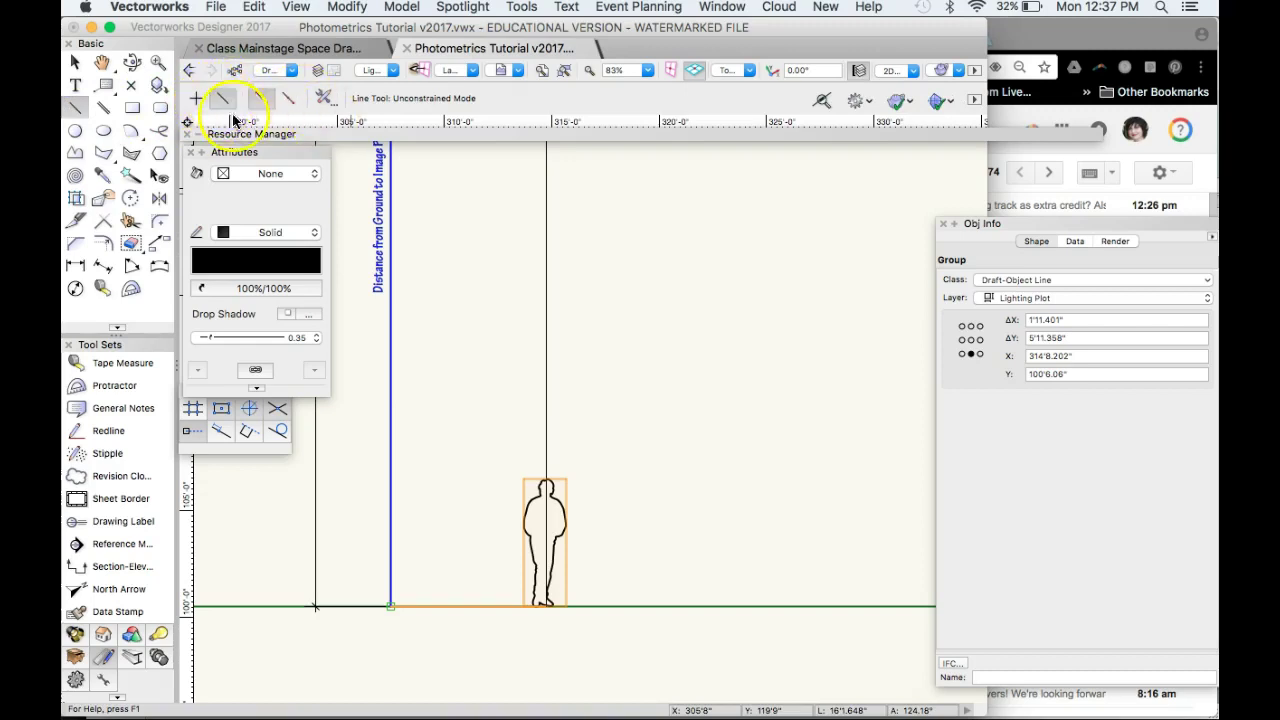
pyautogui.click(196, 102)
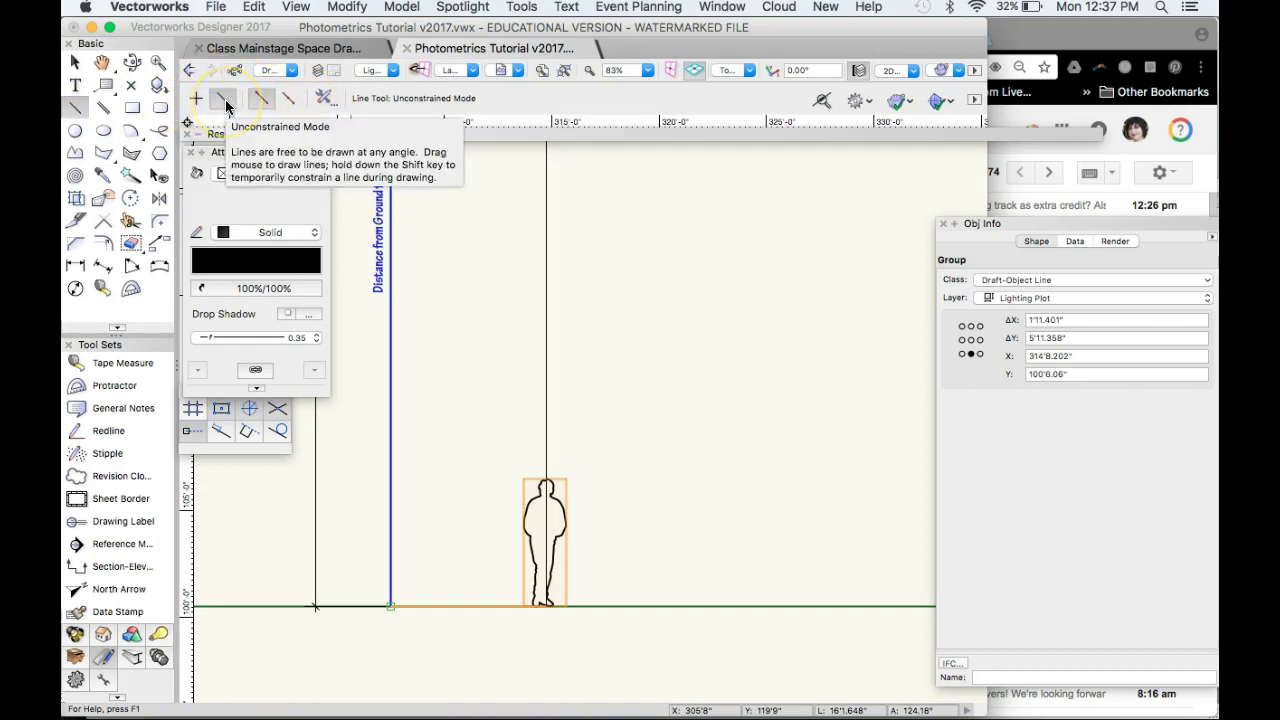
pyautogui.click(222, 105)
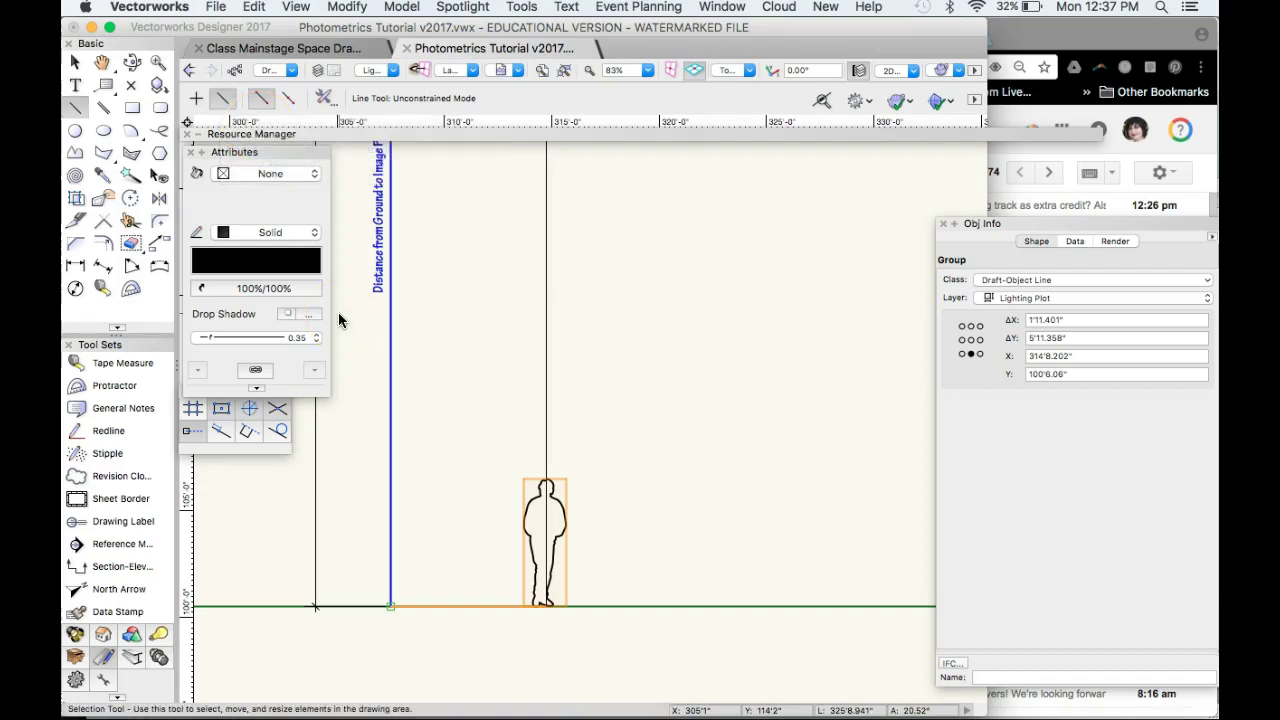
pyautogui.click(549, 462)
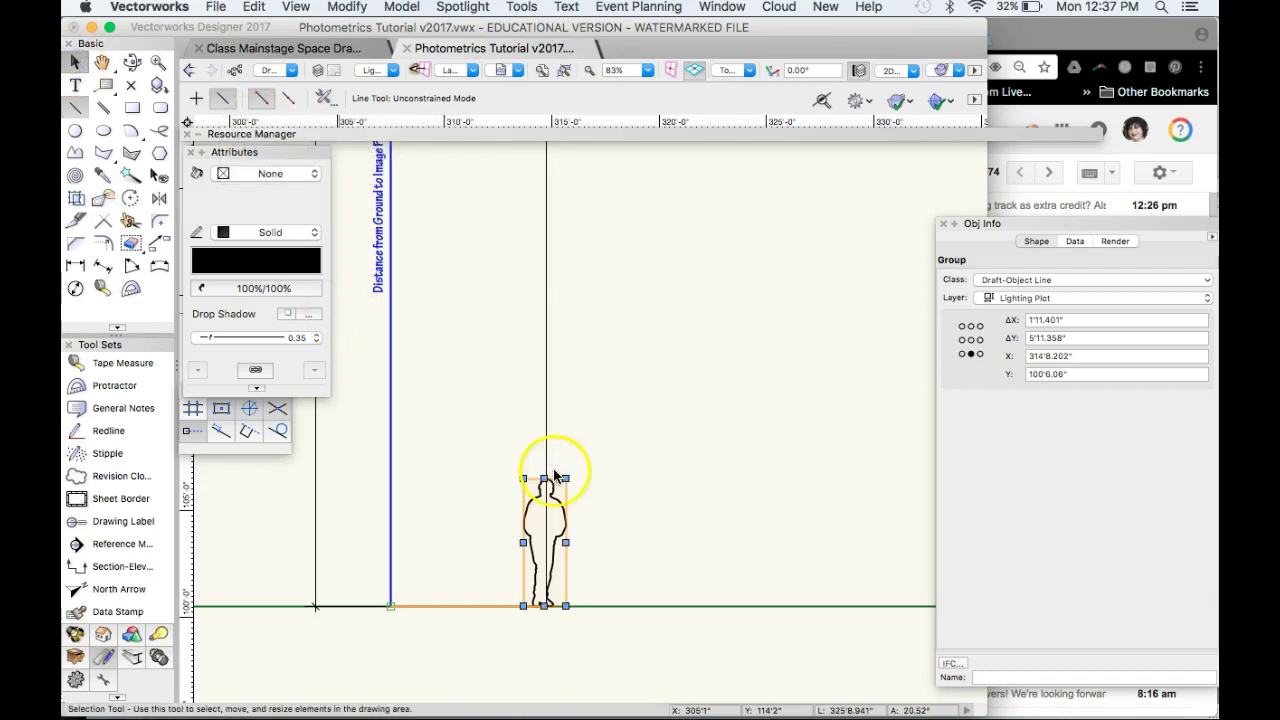
pyautogui.press('x')
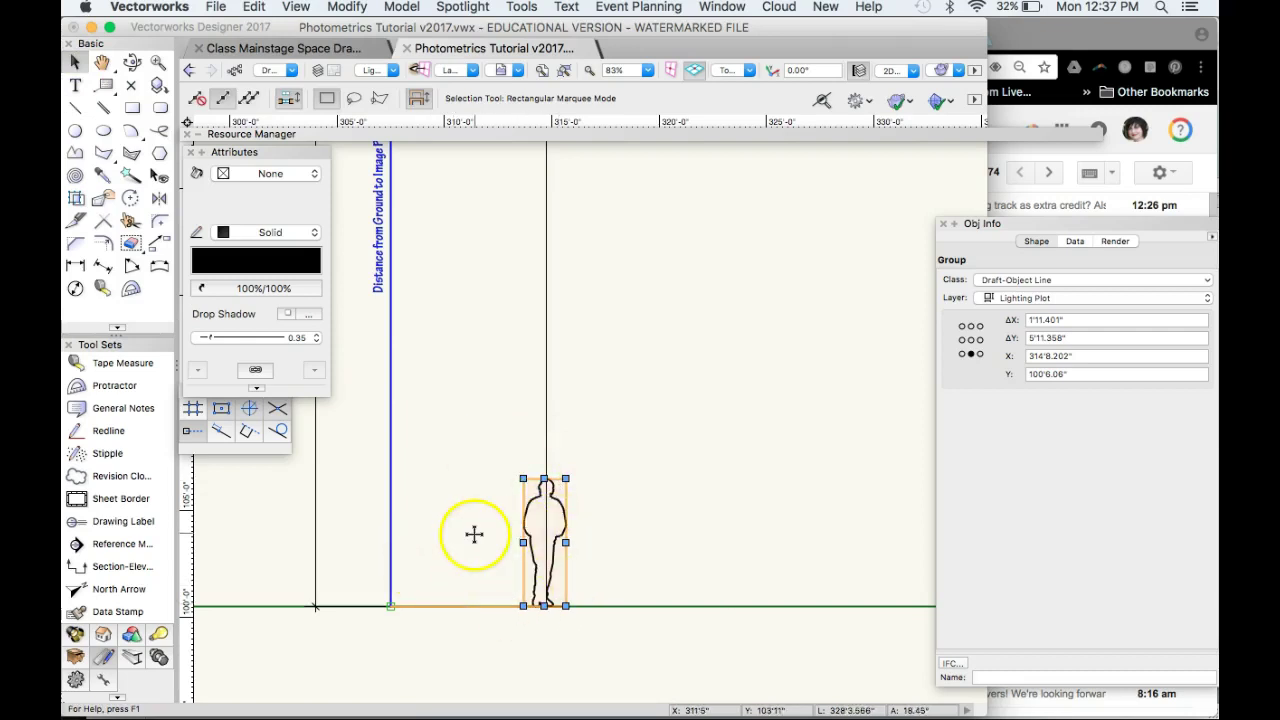
pyautogui.scroll(-4, 471, 534)
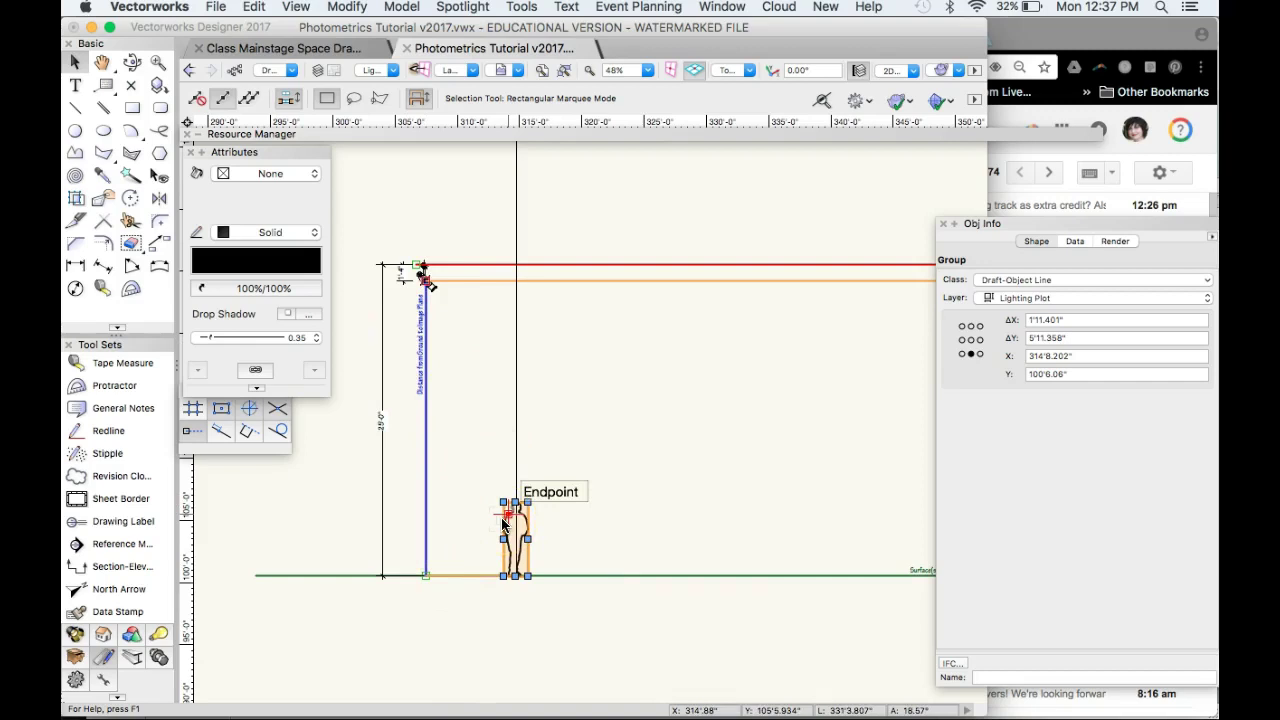
# Step: Choose the S4 36 symbol from the lighting instrument library, dismissing the tip
pyautogui.click(395, 134)
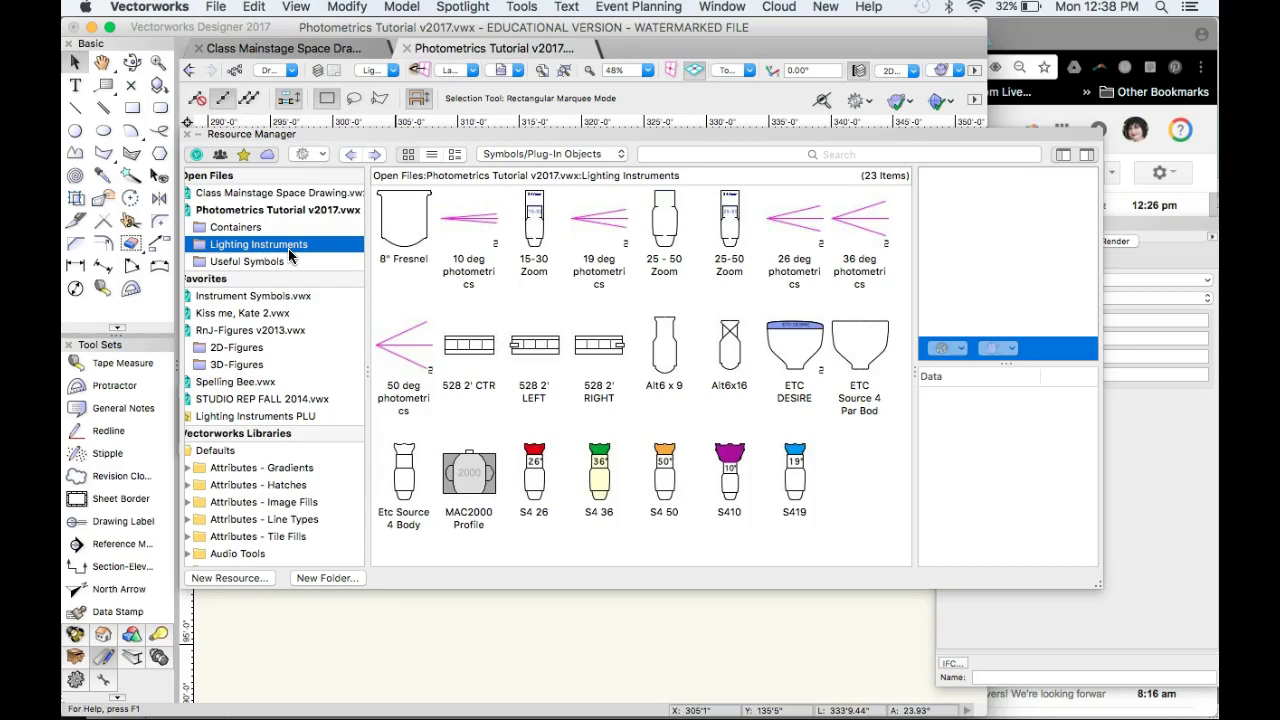
pyautogui.click(658, 500)
pyautogui.doubleClick(613, 487)
pyautogui.click(822, 293)
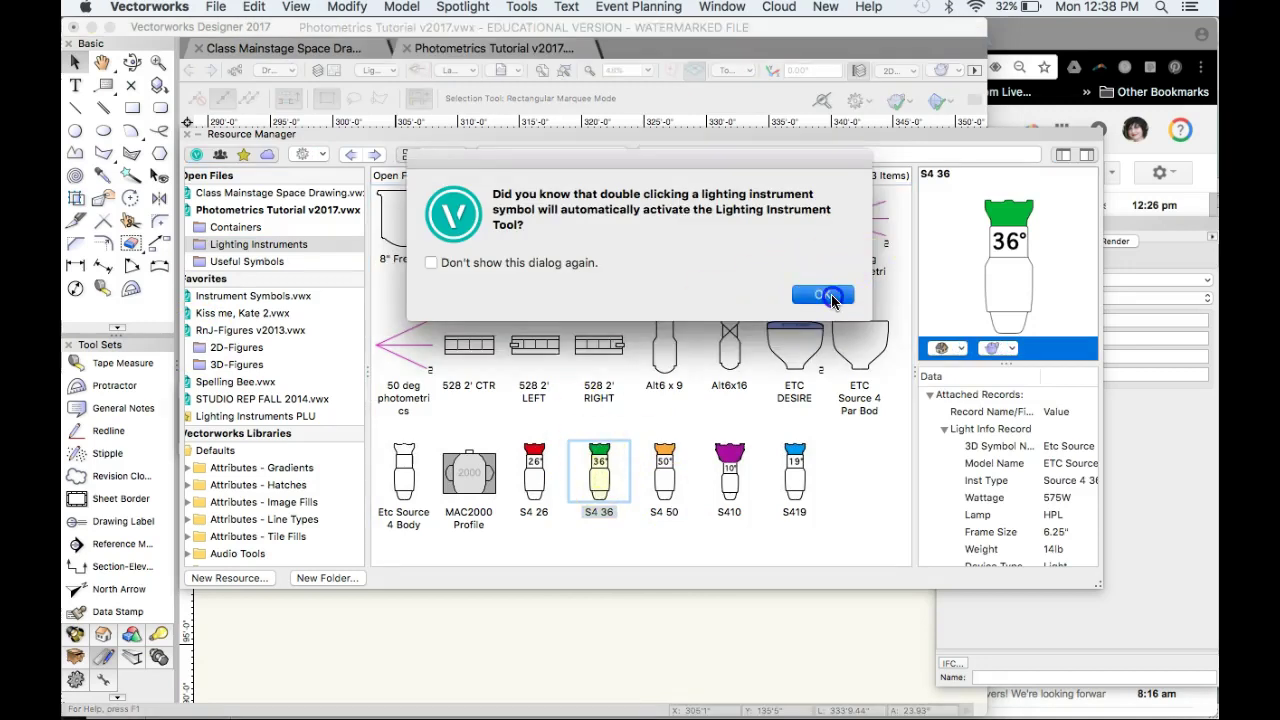
pyautogui.doubleClick(600, 482)
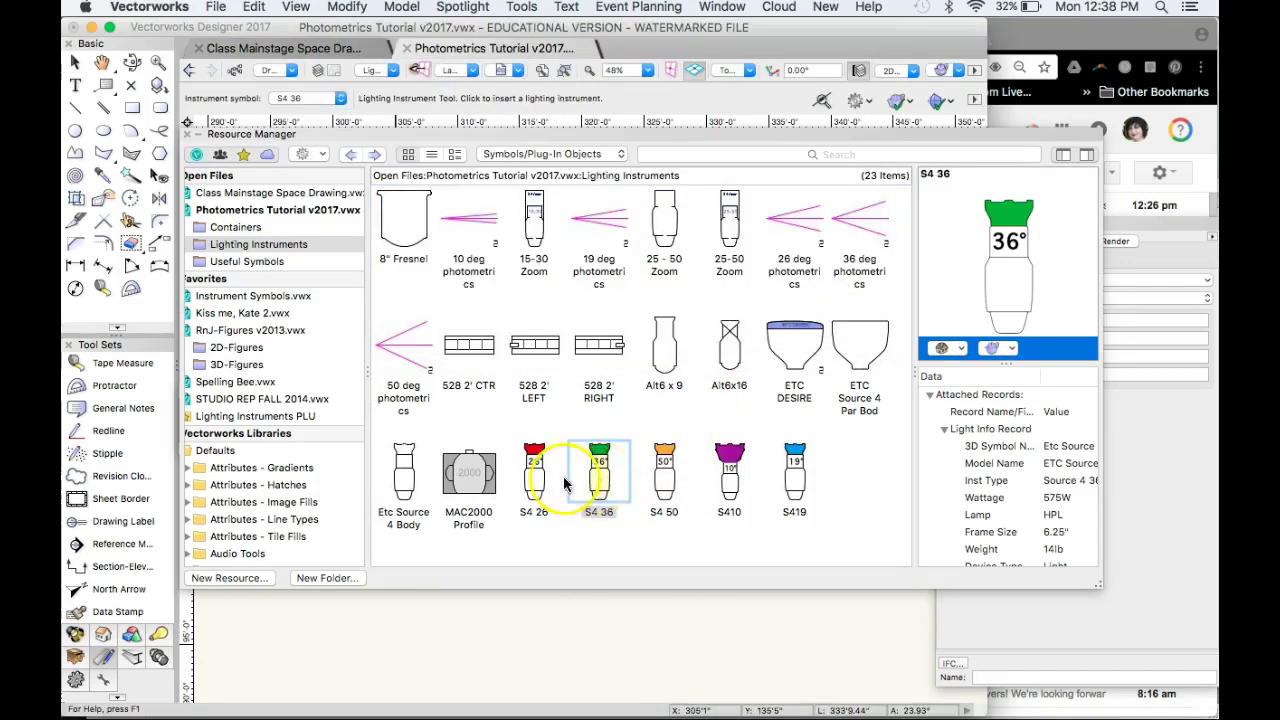
# Step: Close the library and activate the Lighting Instrument tool from the lighting tool set
pyautogui.click(80, 632)
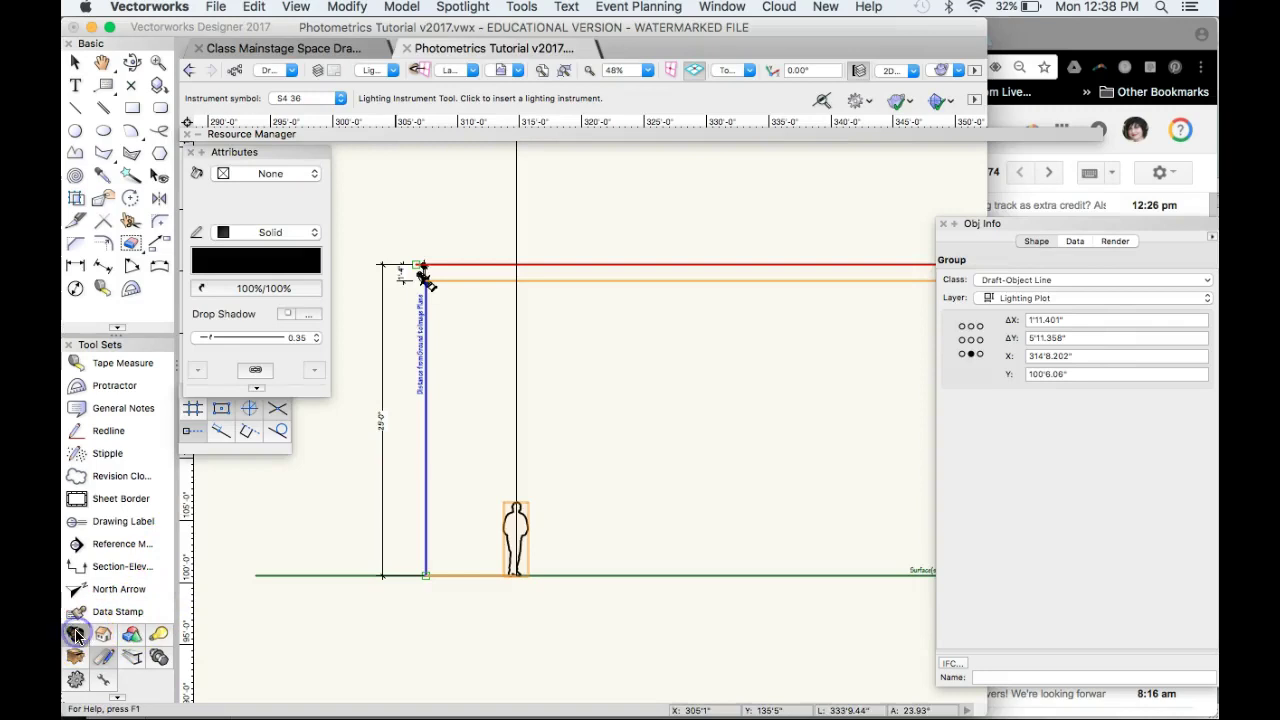
pyautogui.click(76, 634)
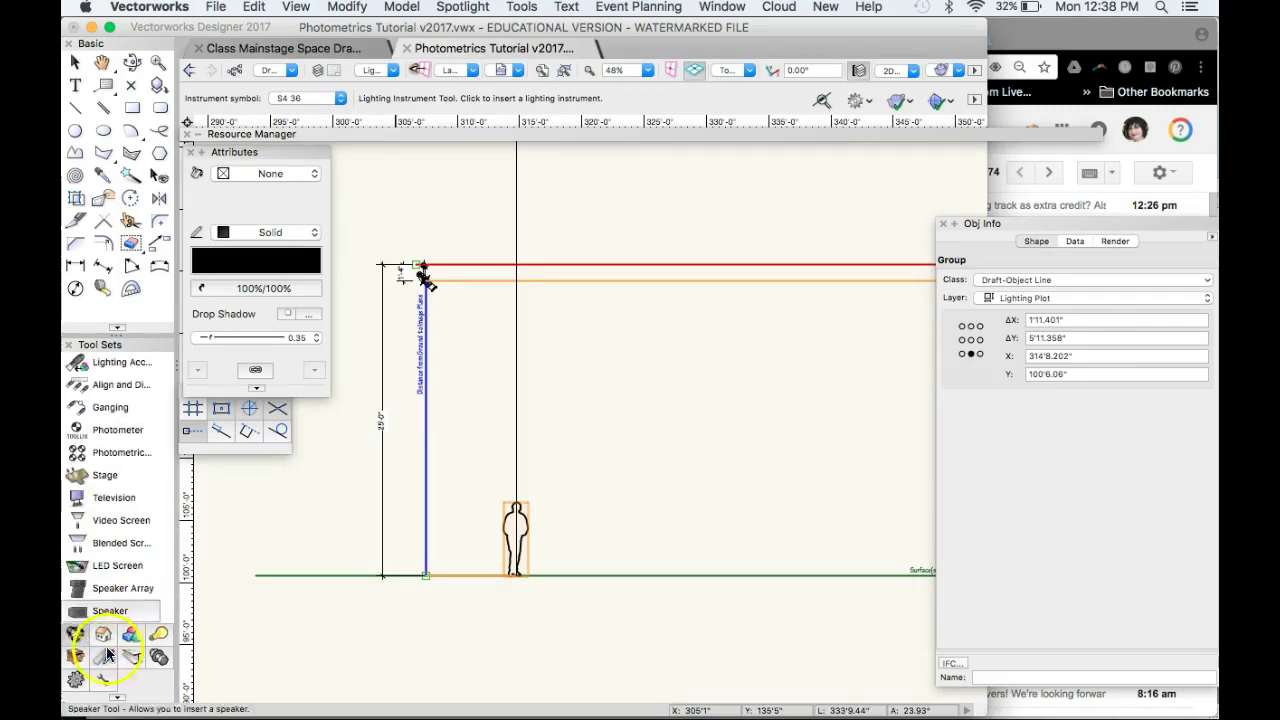
pyautogui.scroll(5, 110, 430)
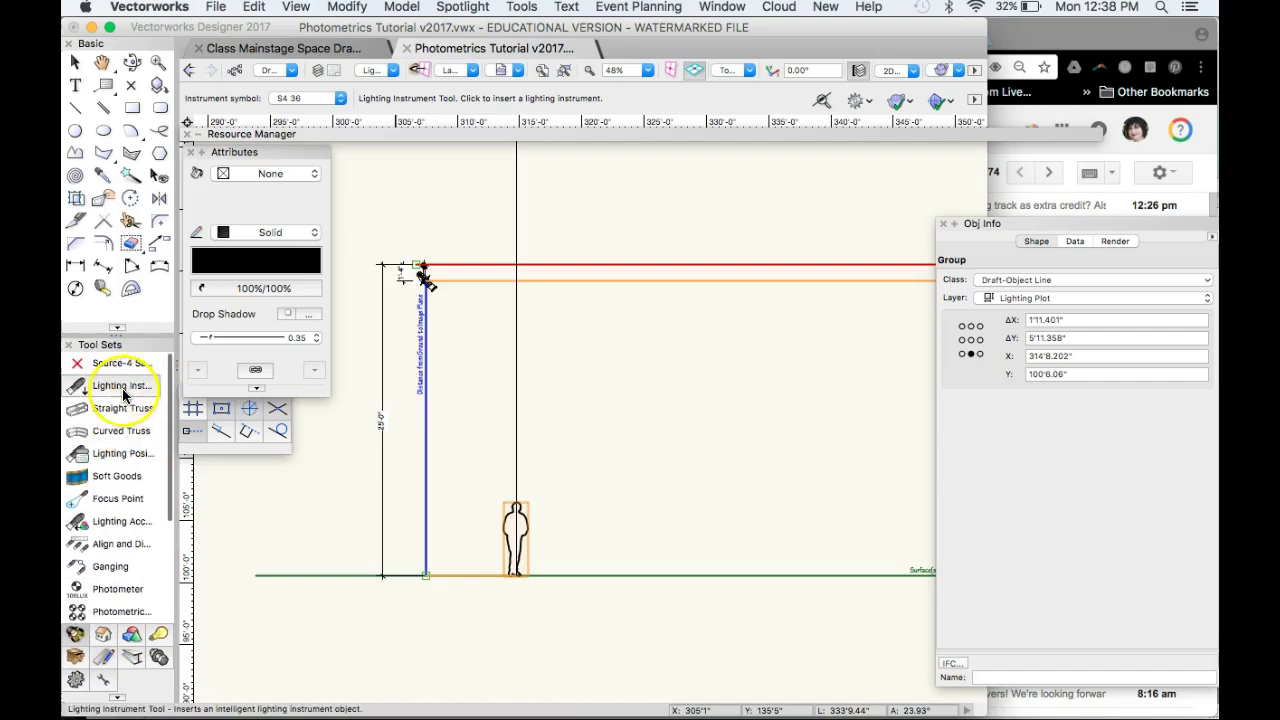
pyautogui.click(100, 386)
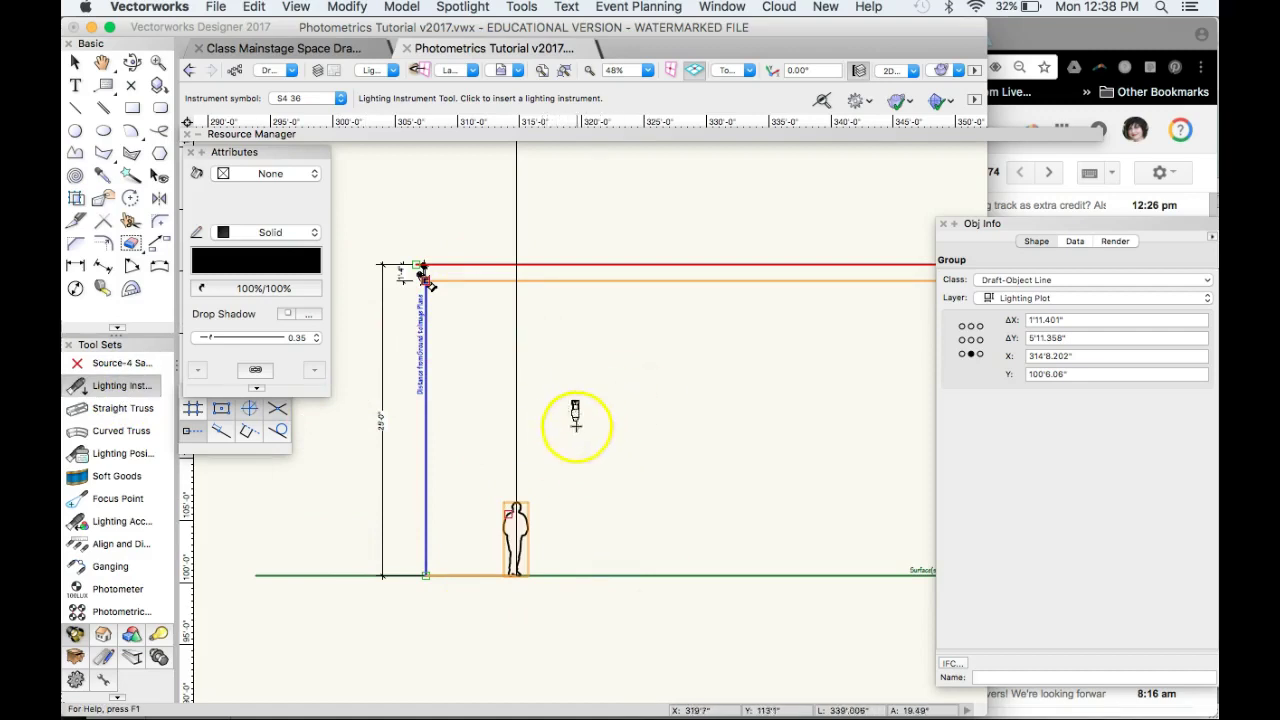
# Step: Make 36 deg photometrics the instrument symbol to insert
pyautogui.click(491, 133)
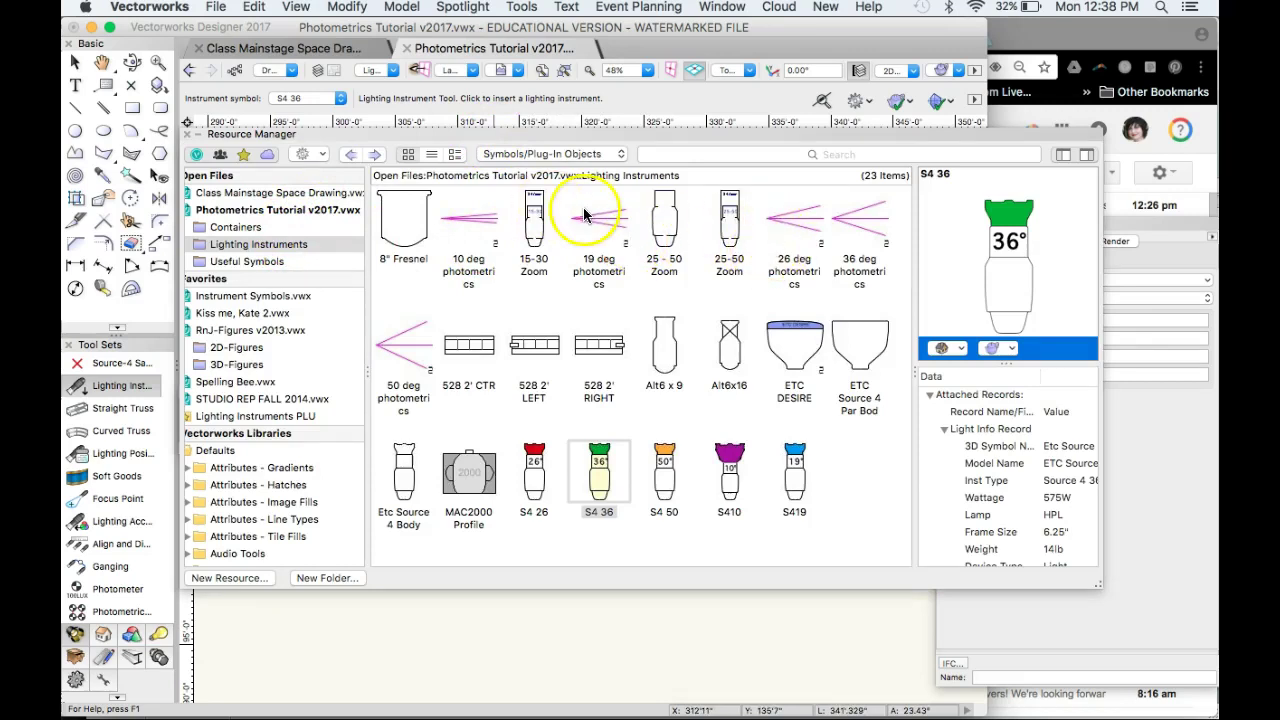
pyautogui.click(857, 229)
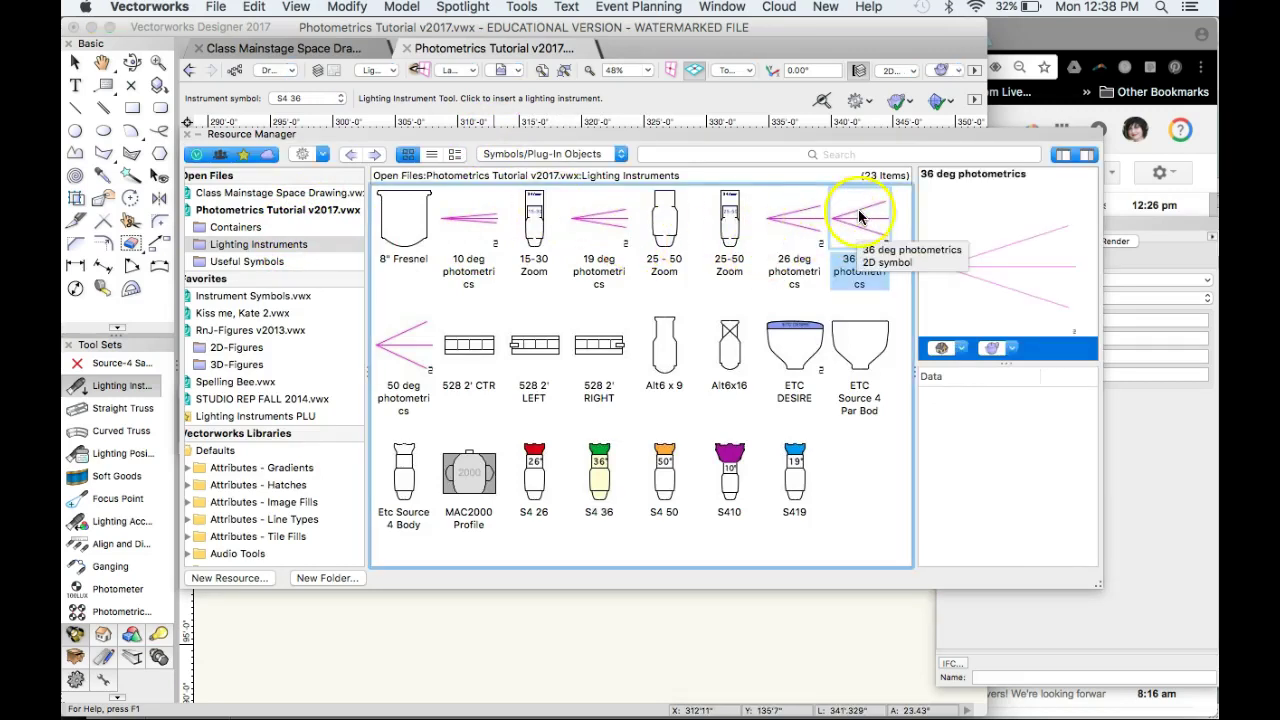
pyautogui.doubleClick(858, 215)
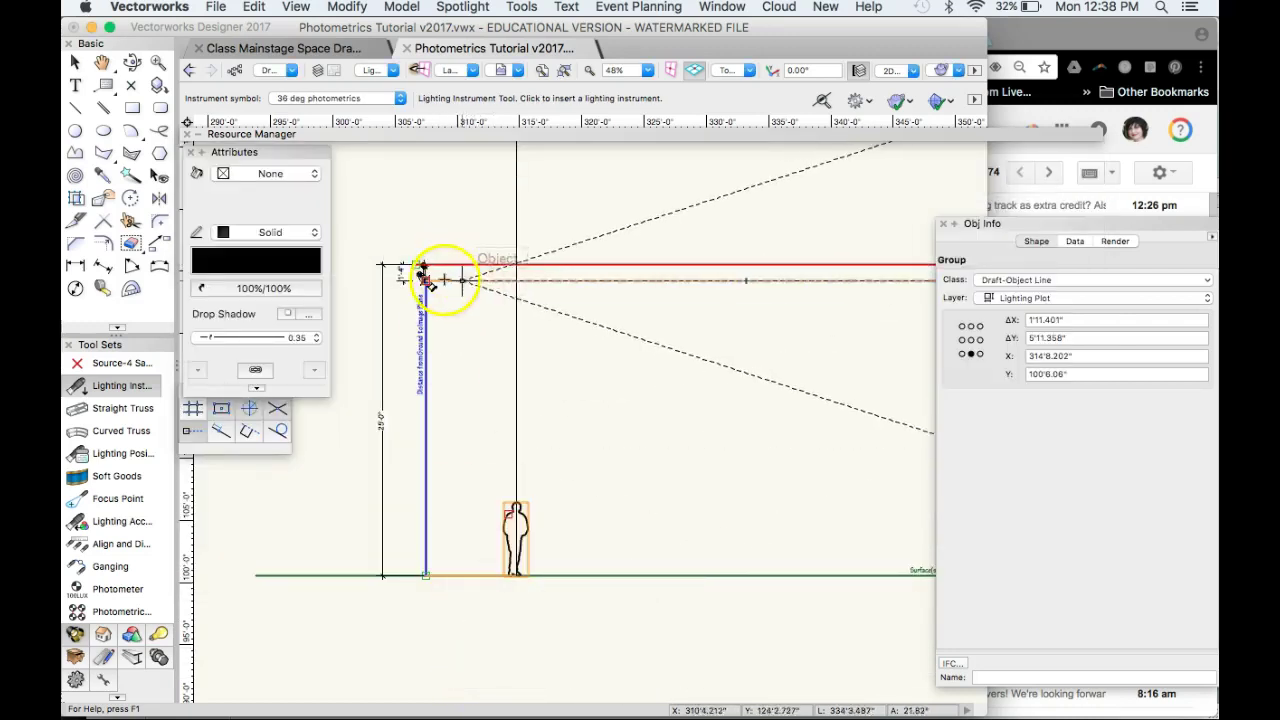
pyautogui.click(425, 278)
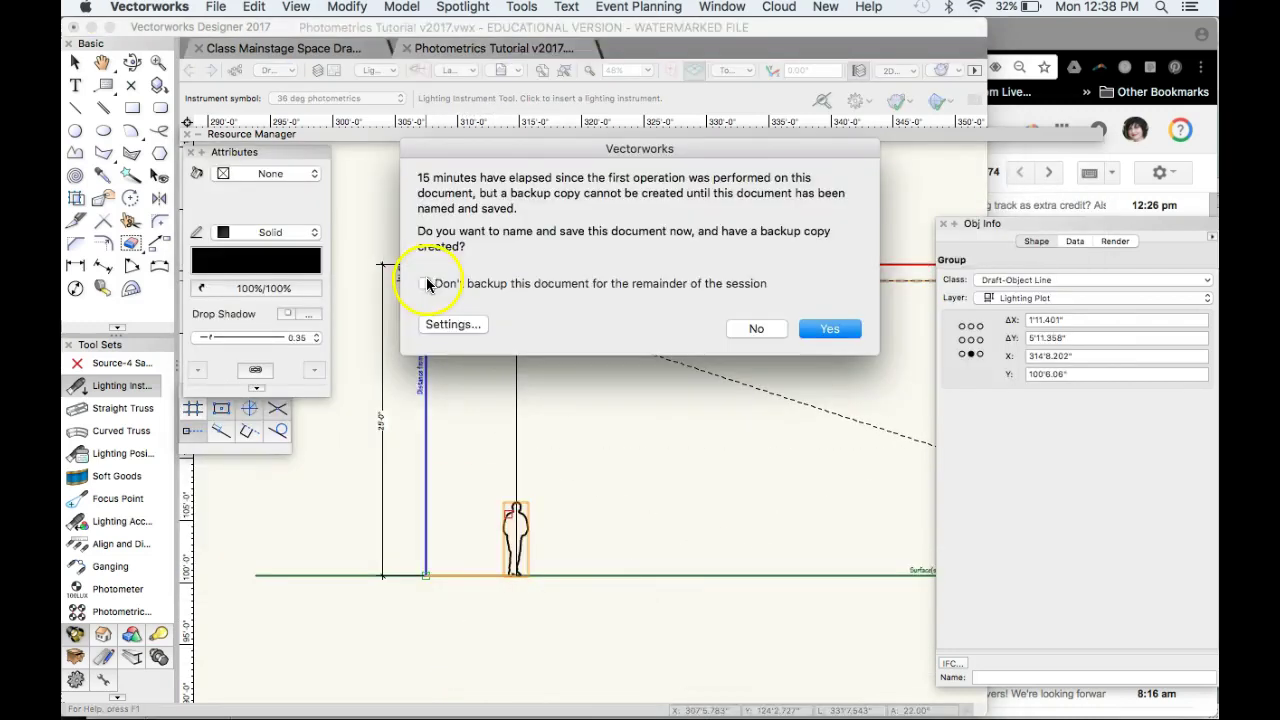
# Step: Decline the backup, then place the instrument at the blue line's top rotated -68.01° toward the head
pyautogui.click(757, 331)
pyautogui.scroll(4, 417, 286)
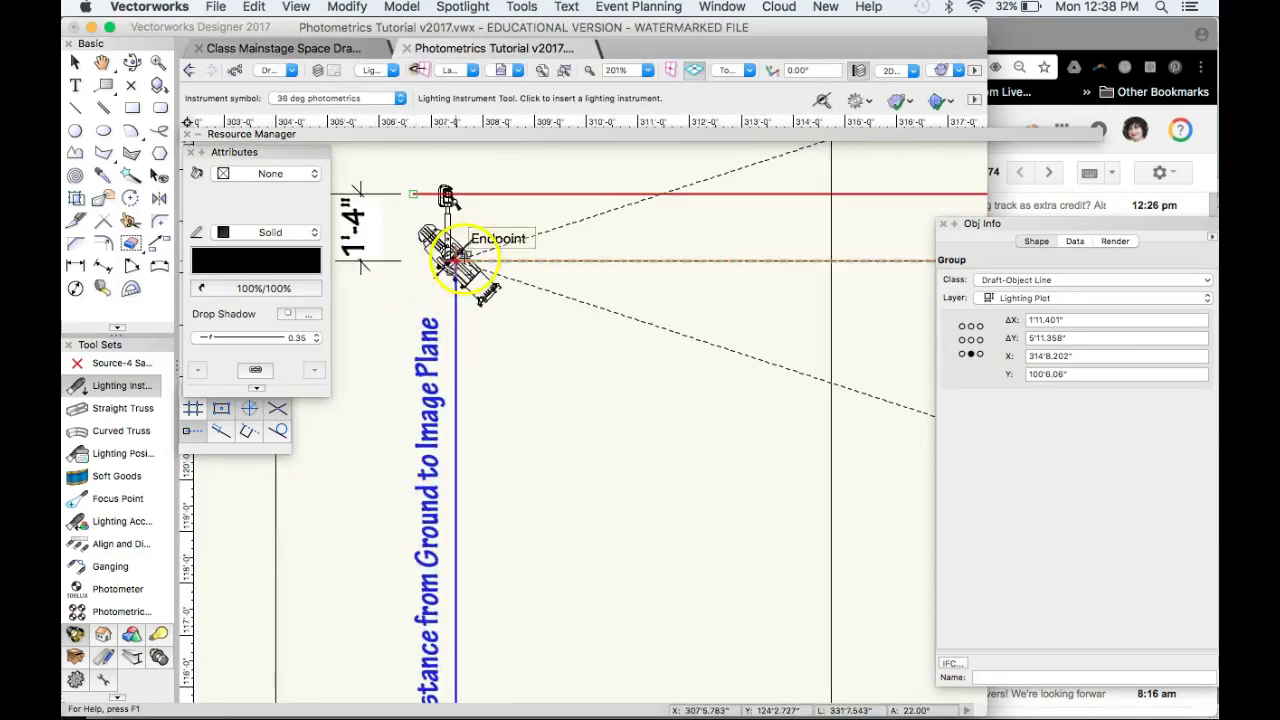
pyautogui.click(455, 260)
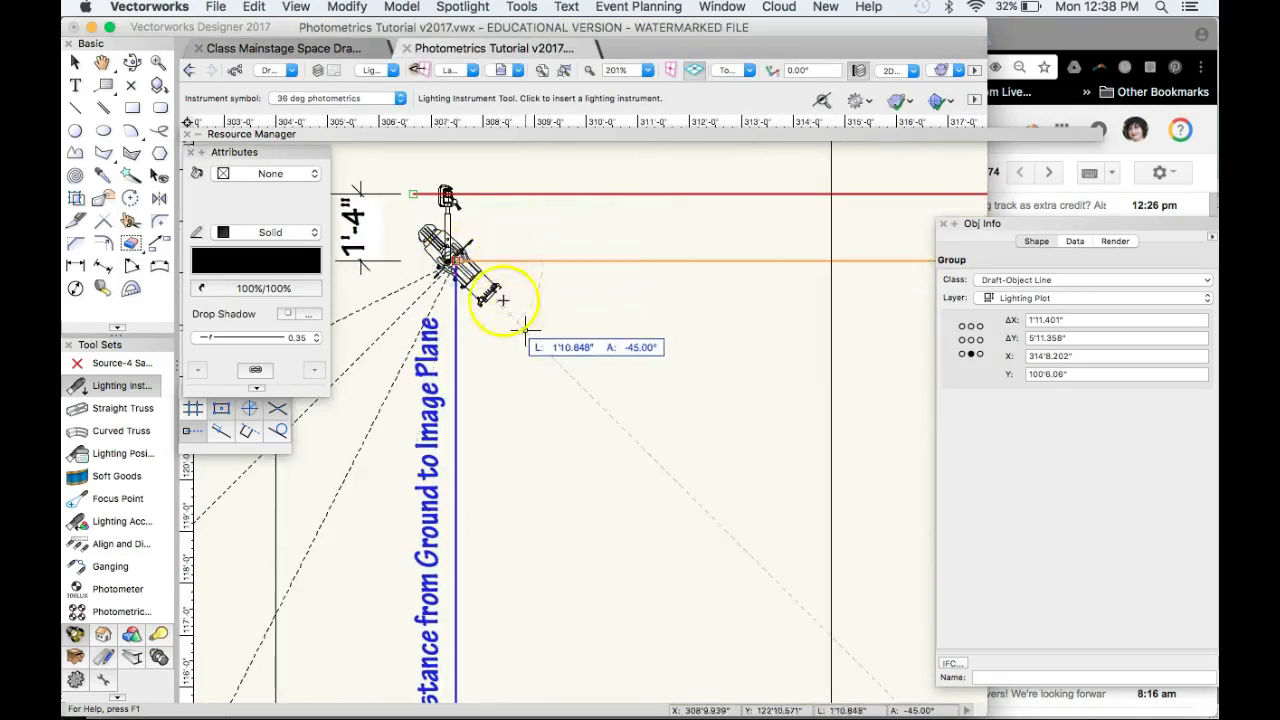
pyautogui.scroll(-3, 480, 250)
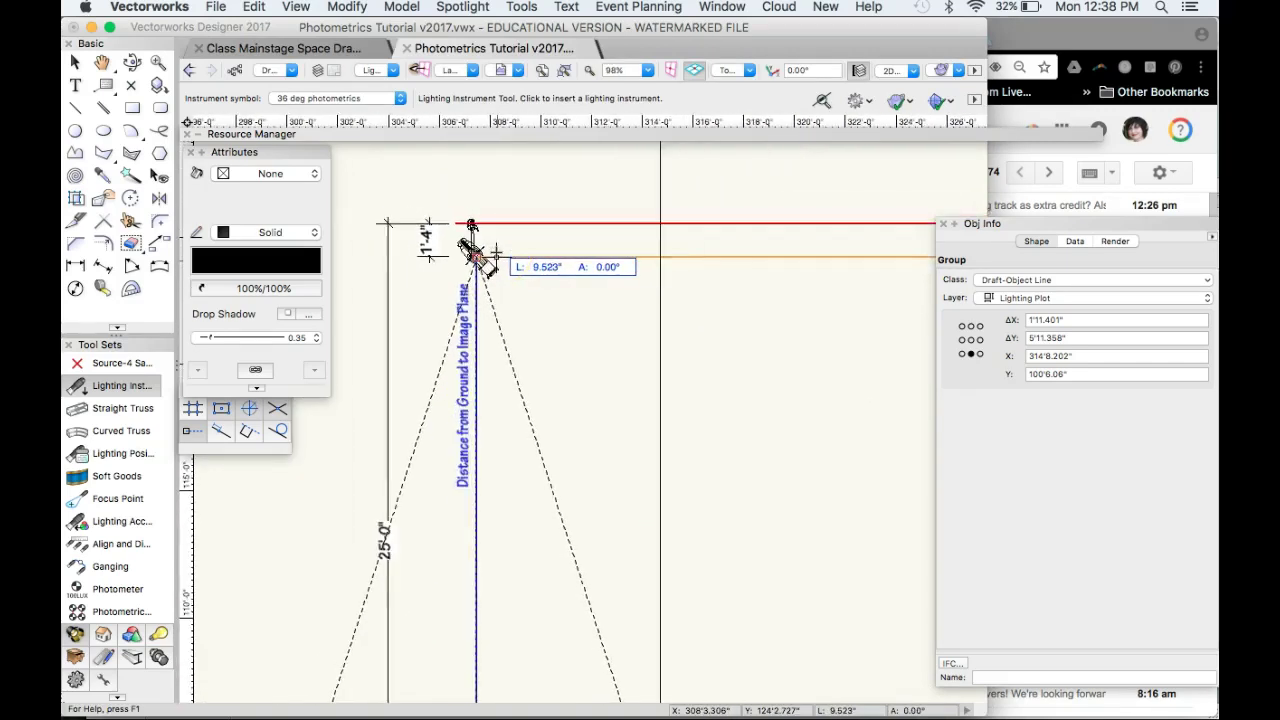
pyautogui.click(749, 244)
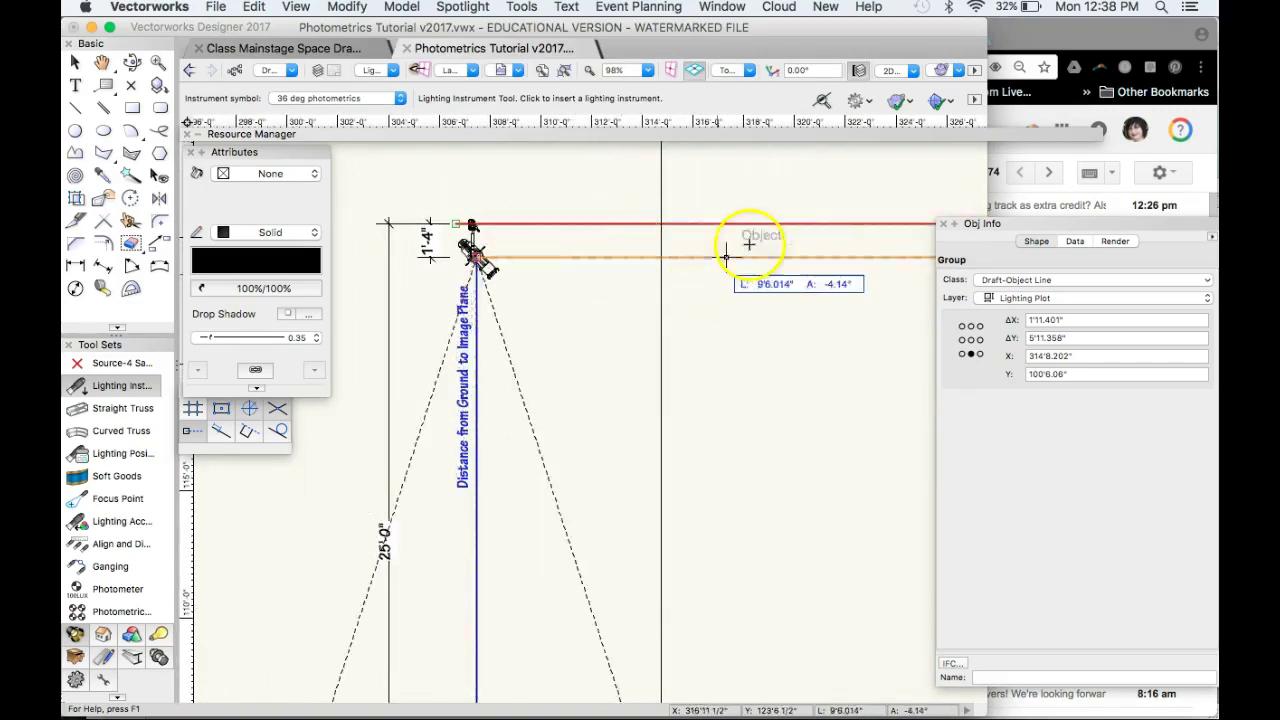
pyautogui.scroll(-3, 734, 262)
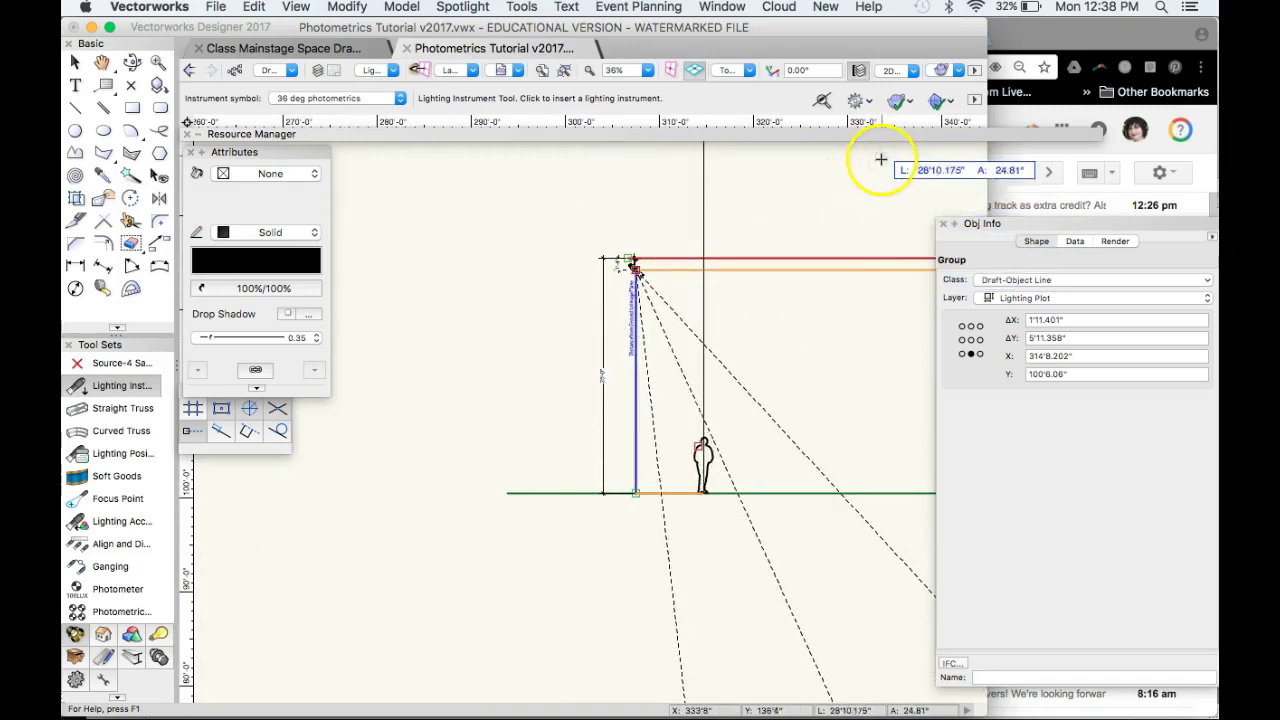
pyautogui.moveTo(880, 158); pyautogui.dragTo(879, 171)
pyautogui.scroll(5, 700, 420)
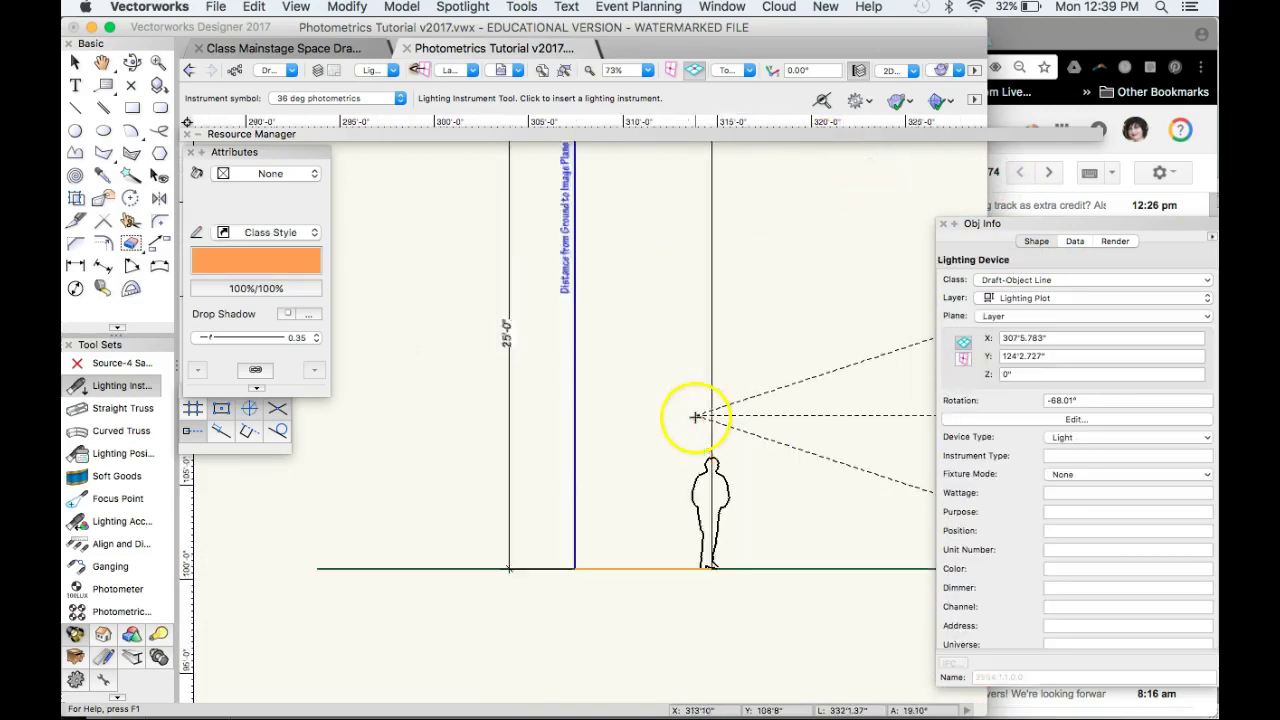
pyautogui.scroll(-5, 690, 525)
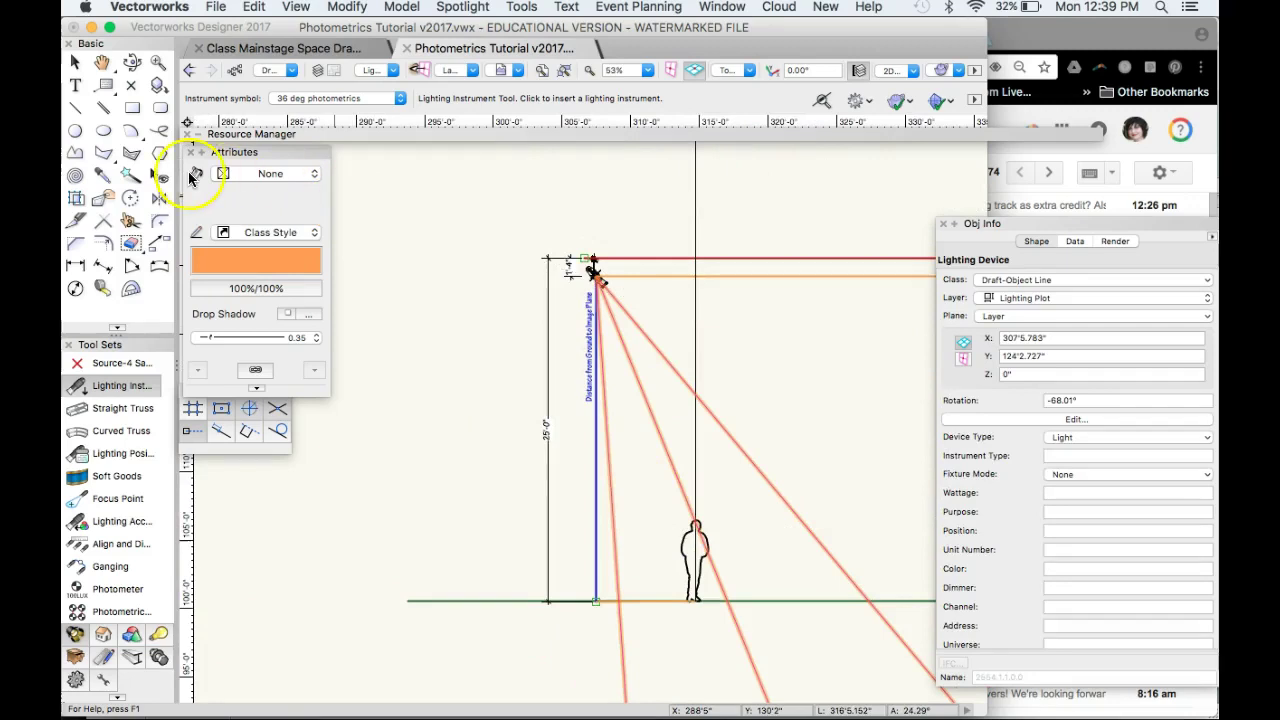
pyautogui.click(75, 63)
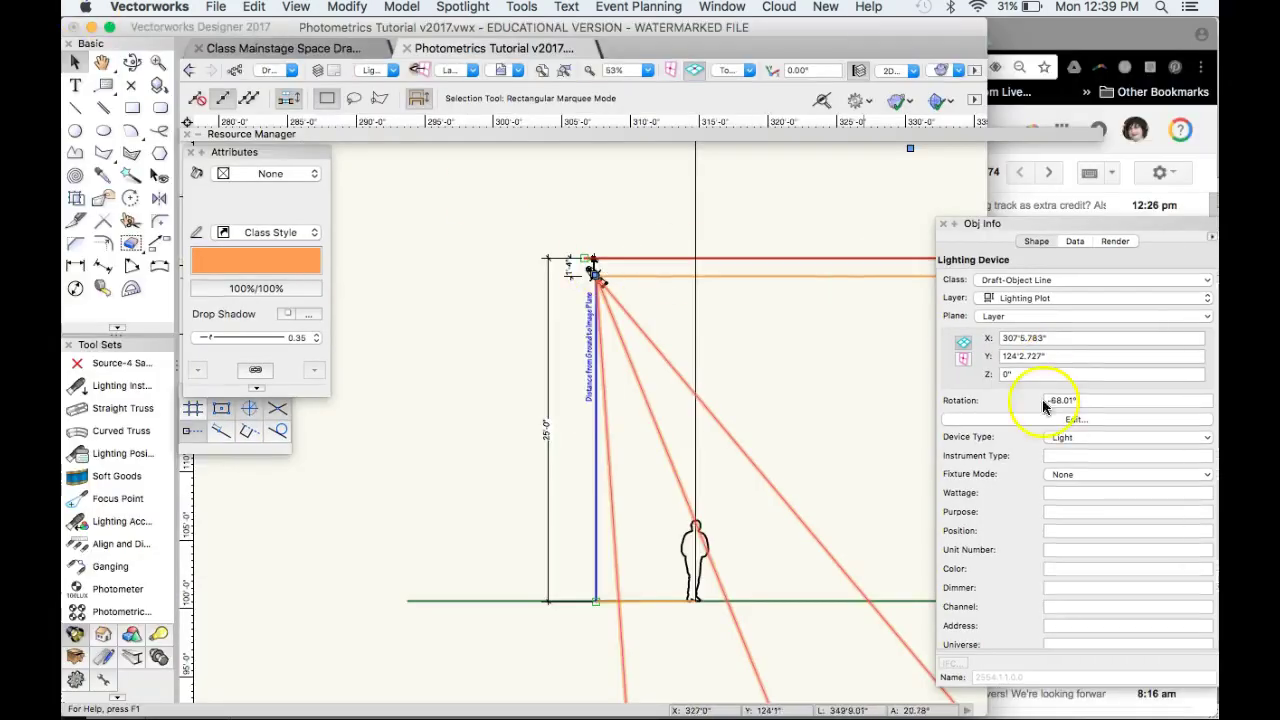
# Step: Pick the Line tool and start a line at the lighting instrument's position
pyautogui.click(74, 107)
pyautogui.click(590, 268)
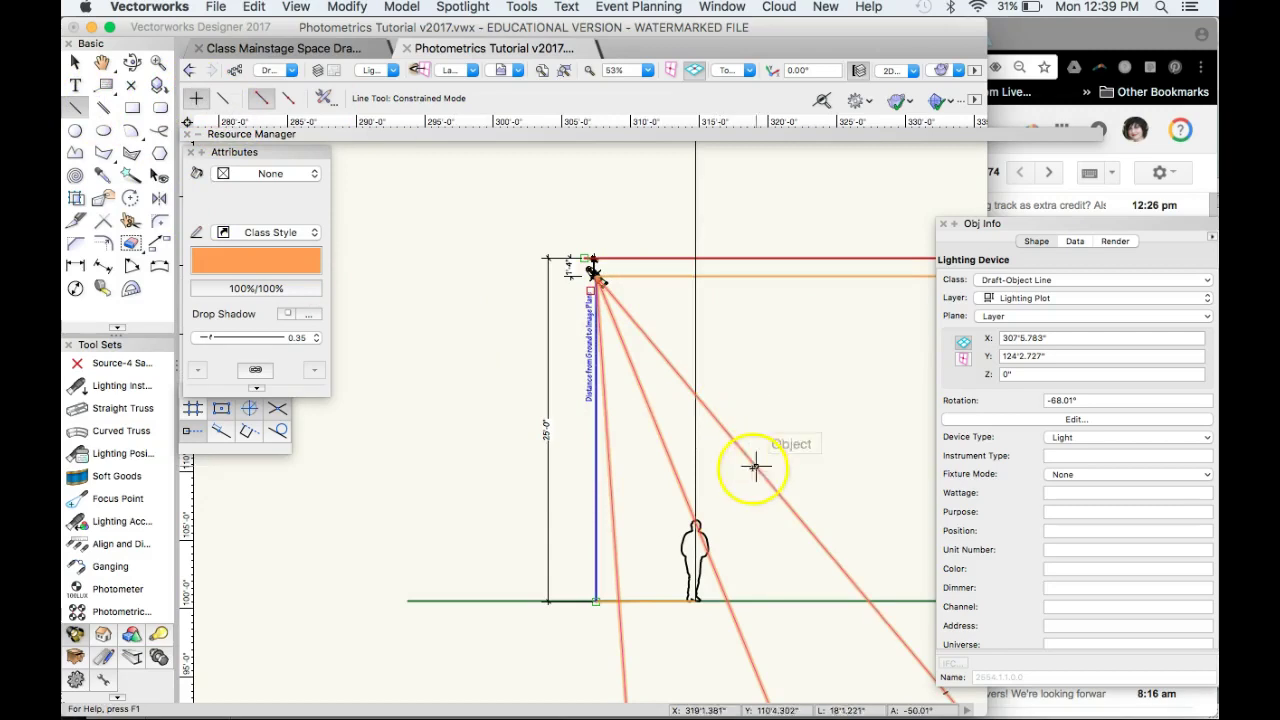
# Step: Draw a trial 30° line from the figure's head, undo it, and change the line mode
pyautogui.click(697, 519)
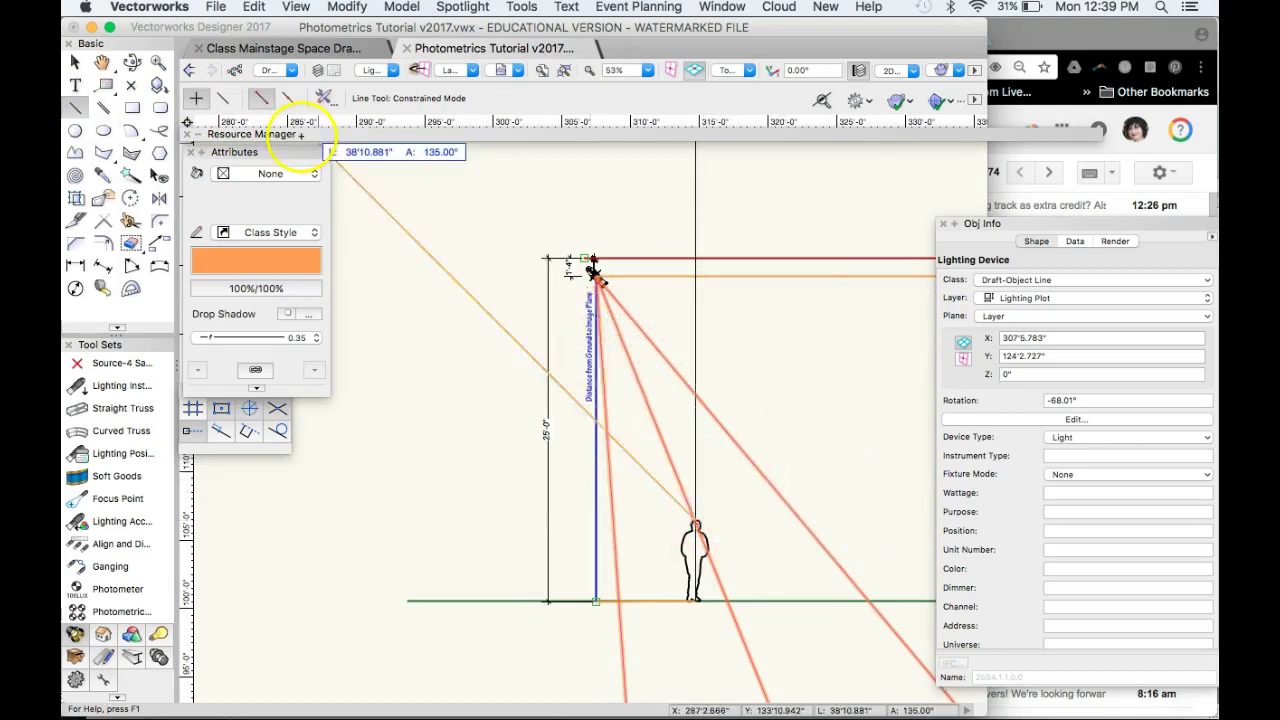
pyautogui.scroll(-3, 437, 286)
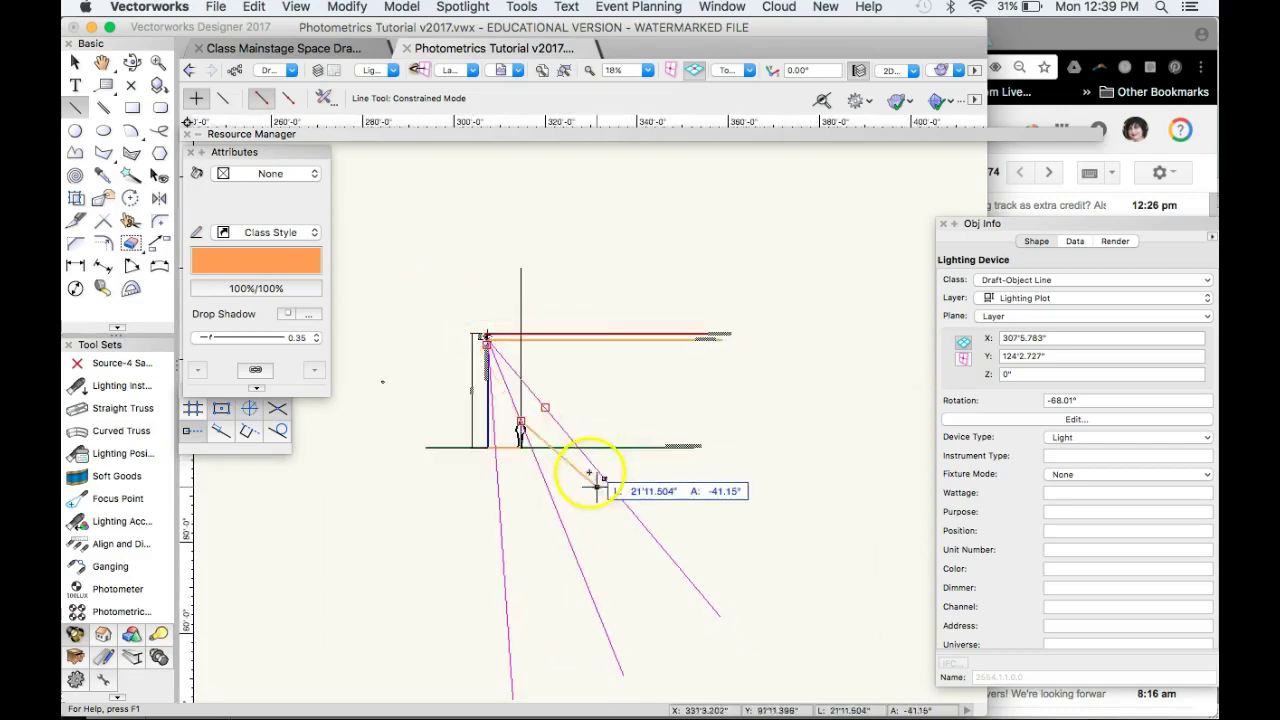
pyautogui.scroll(-2, 514, 405)
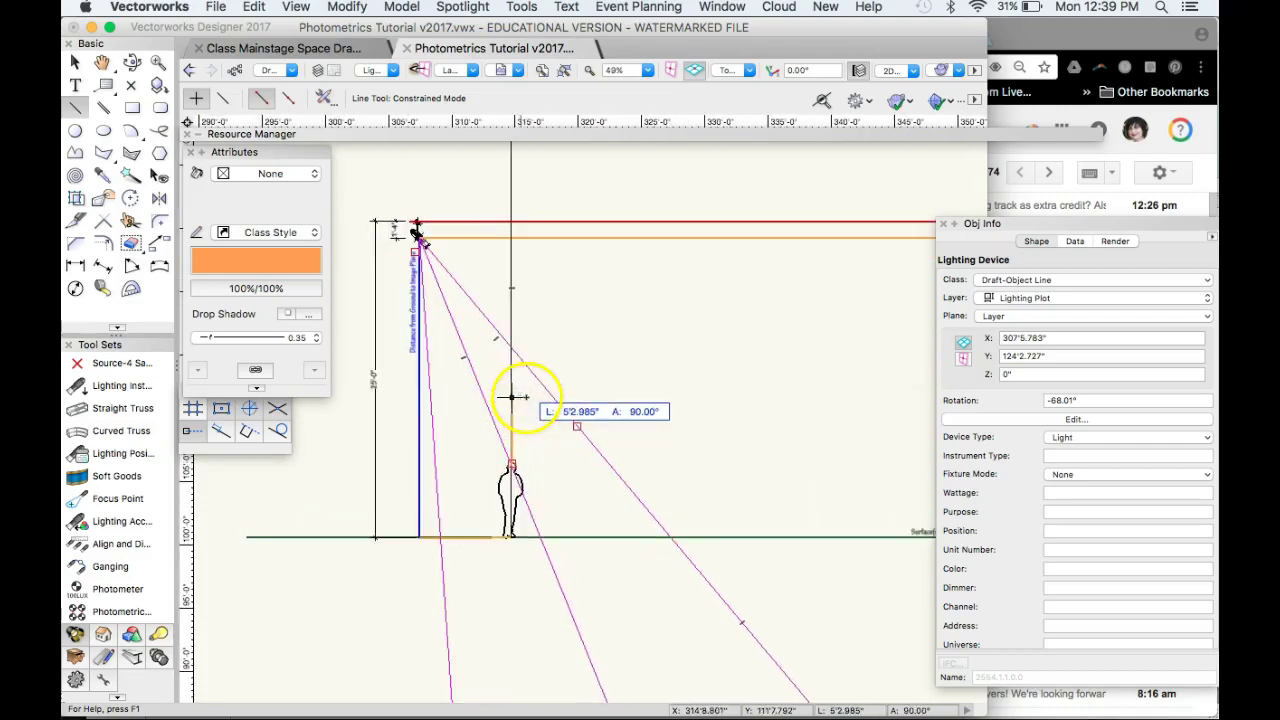
pyautogui.click(576, 428)
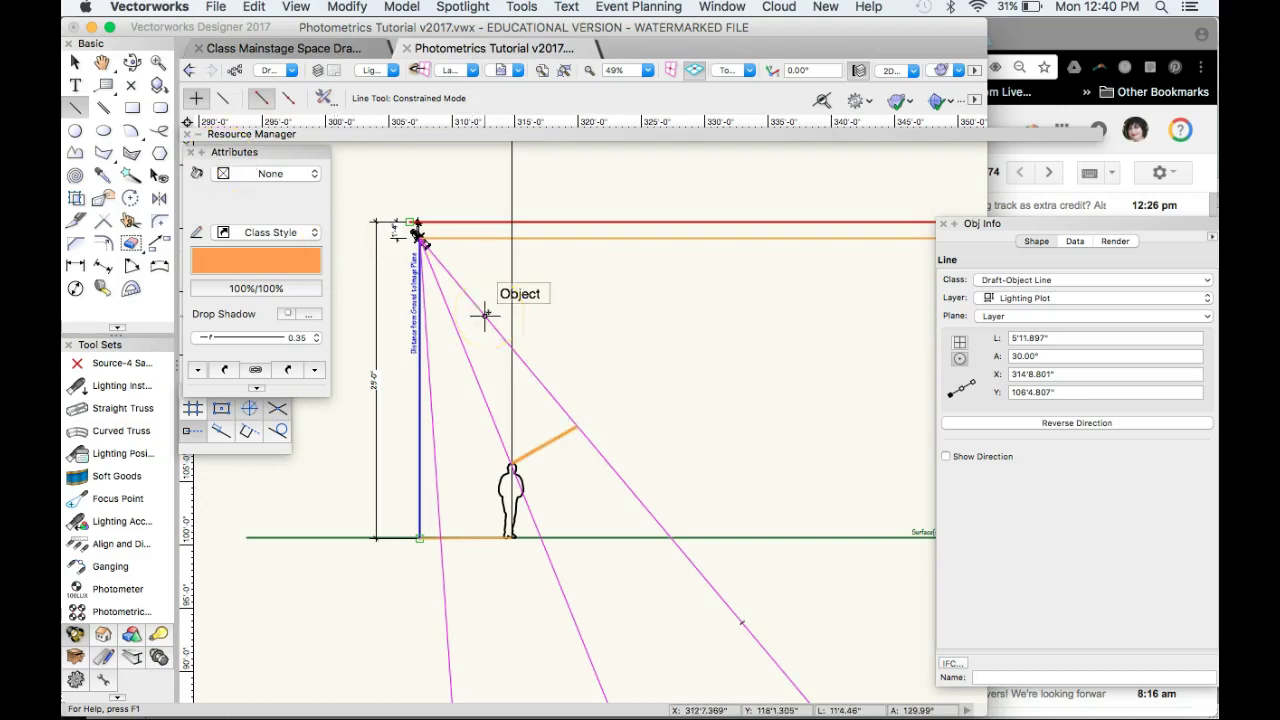
pyautogui.press('super+z')
pyautogui.click(293, 100)
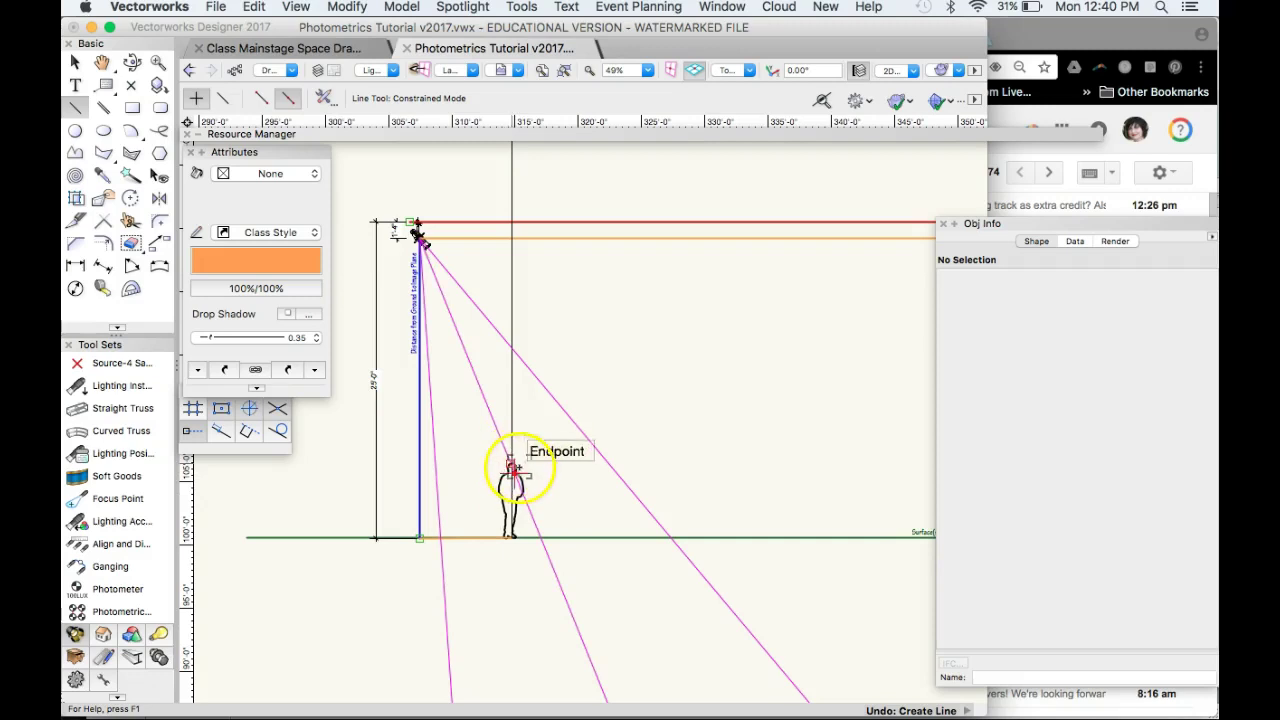
pyautogui.scroll(5, 512, 468)
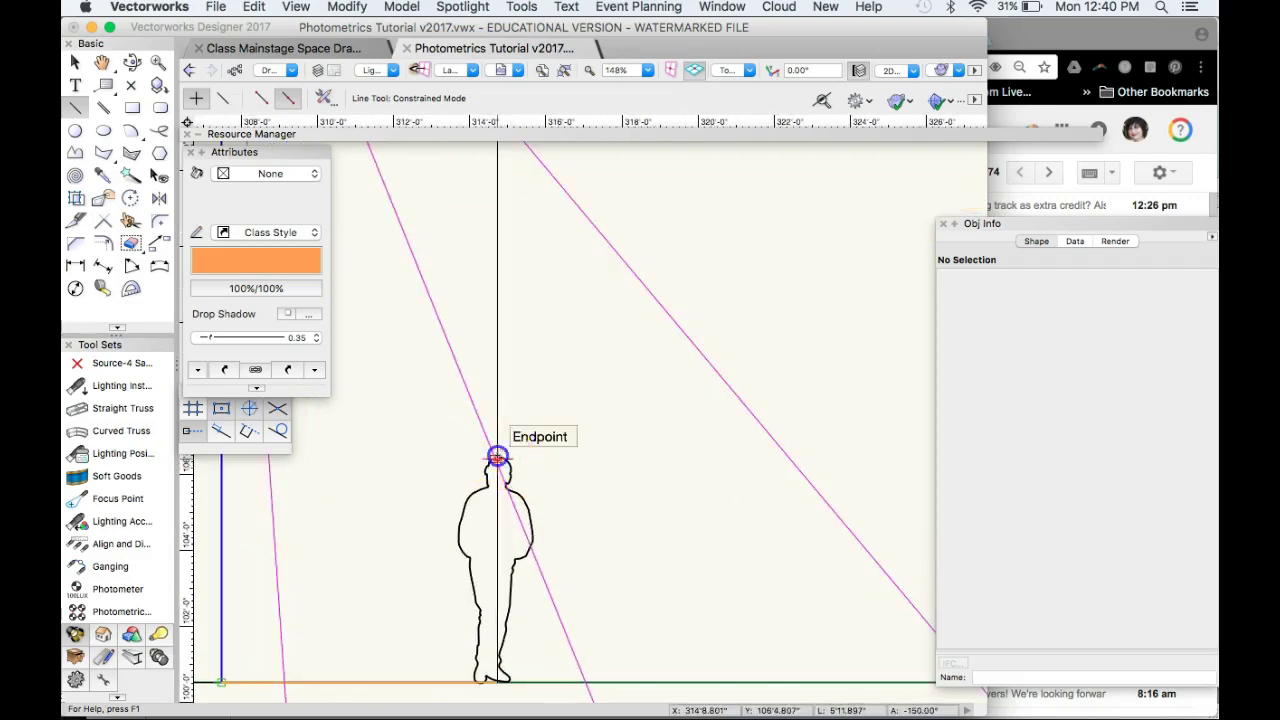
# Step: Draw the 30° line through the figure's head and extend its left end to the beam edge
pyautogui.click(497, 457)
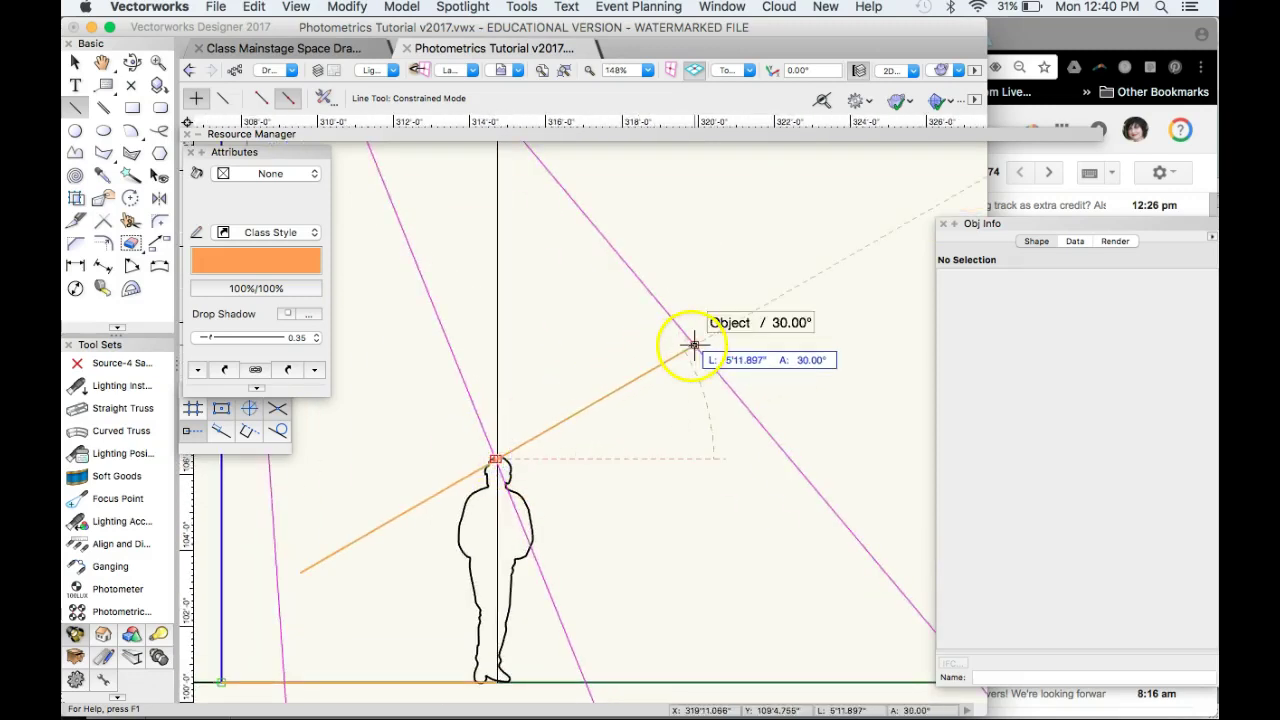
pyautogui.click(694, 345)
pyautogui.click(73, 63)
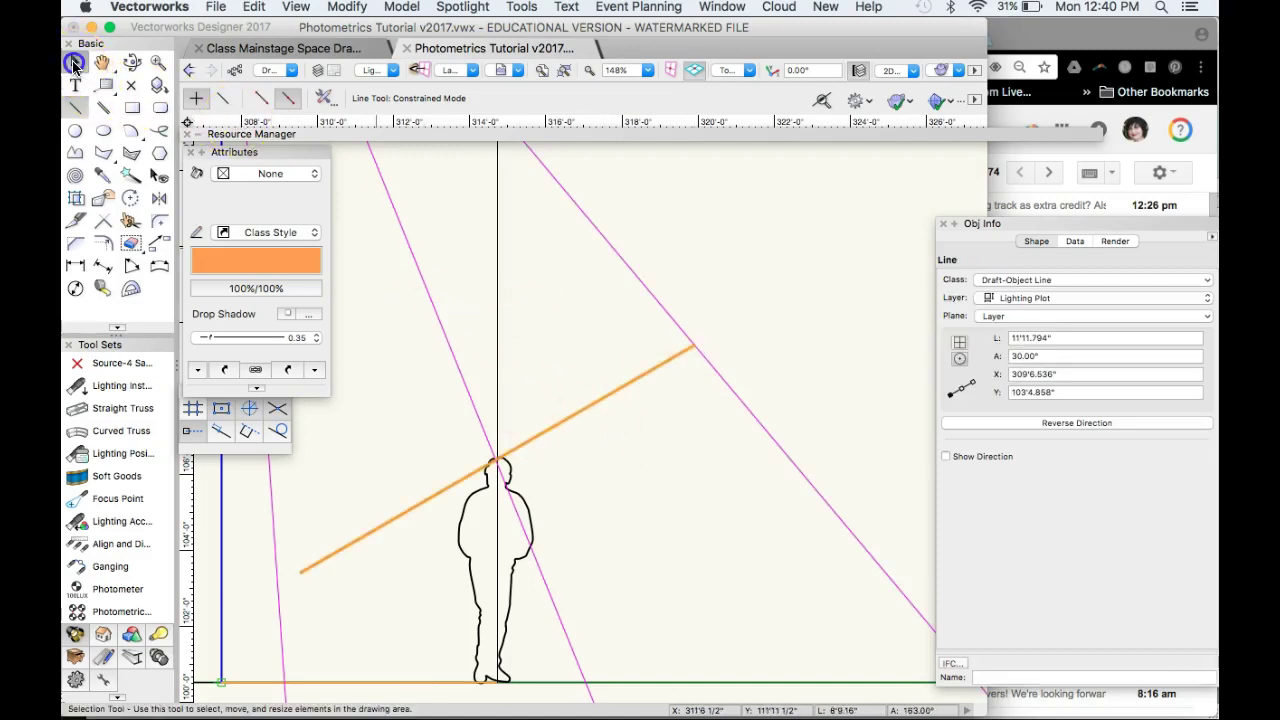
pyautogui.scroll(-5, 720, 420)
pyautogui.scroll(3, 505, 494)
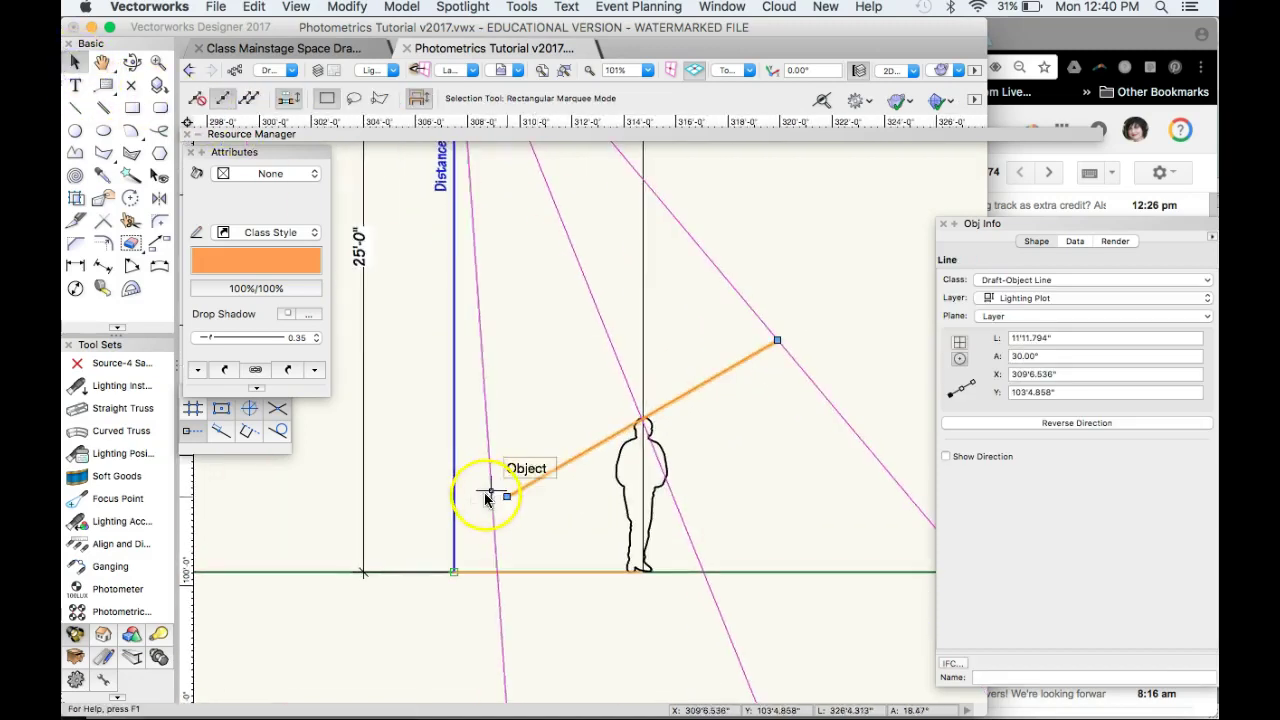
pyautogui.moveTo(506, 496); pyautogui.dragTo(491, 508)
pyautogui.scroll(-4, 594, 543)
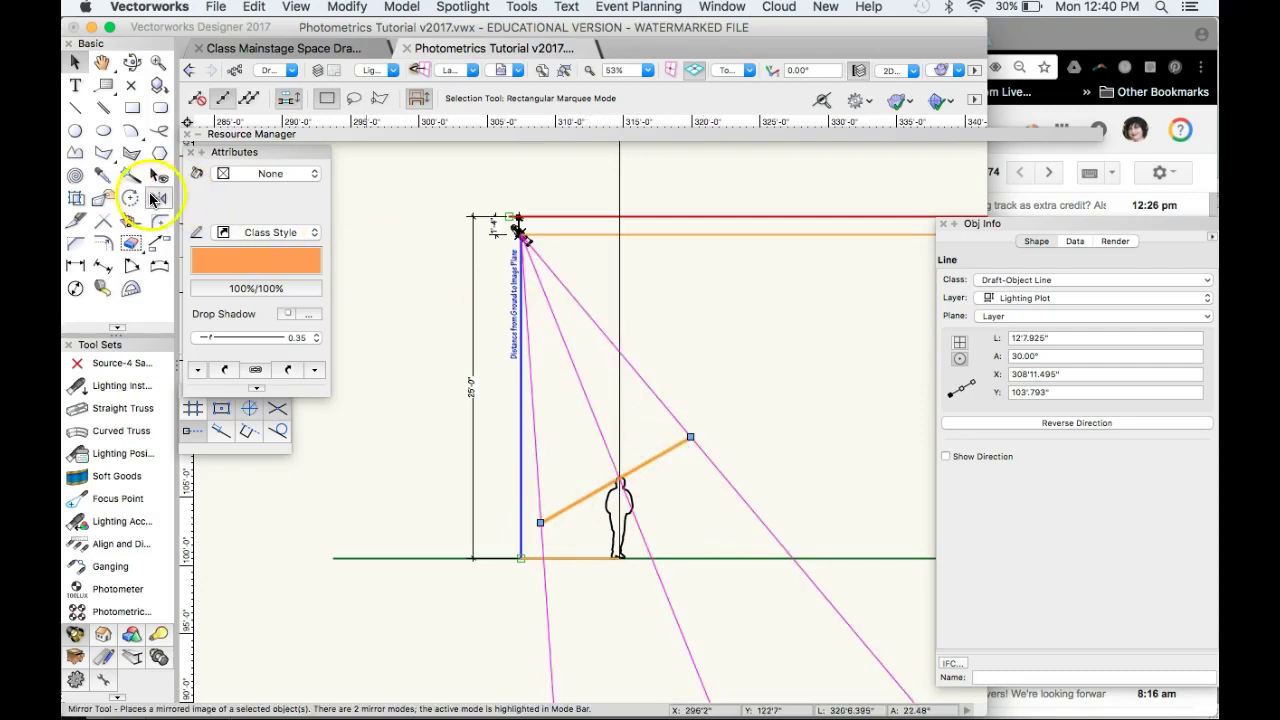
# Step: Rotate the orange line about the figure's head to 20.70°
pyautogui.click(131, 198)
pyautogui.click(620, 478)
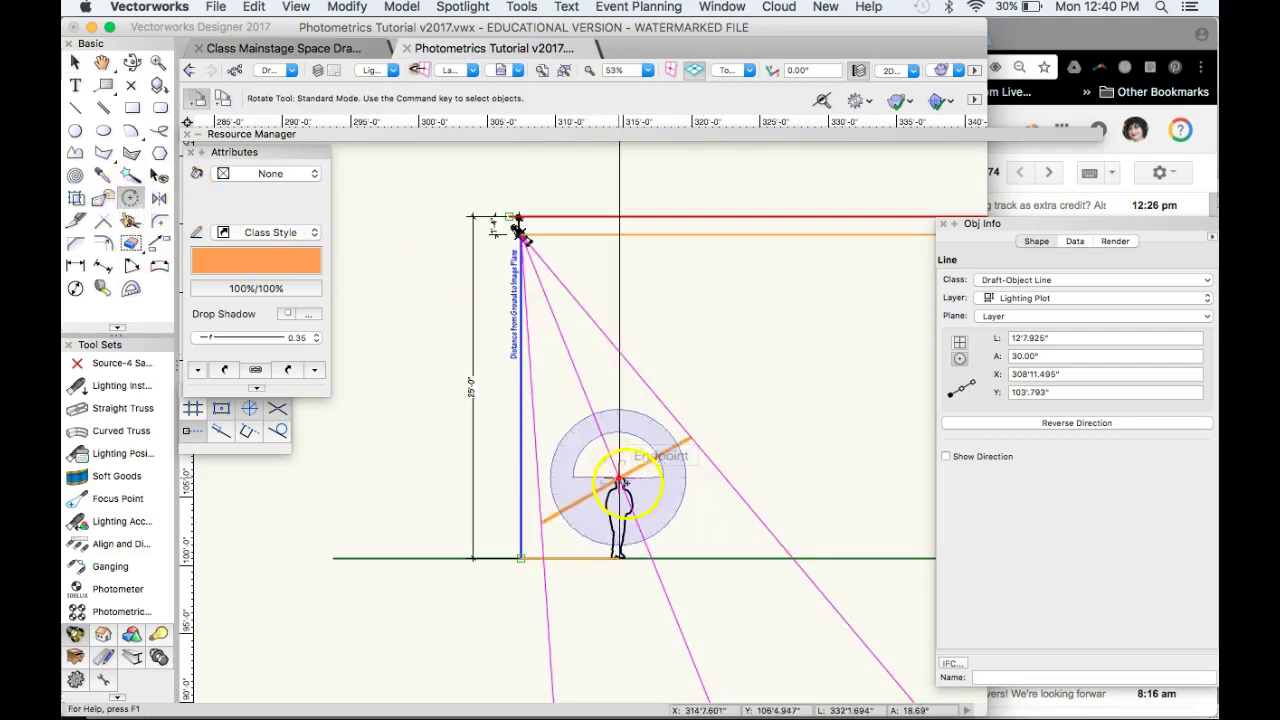
pyautogui.click(690, 436)
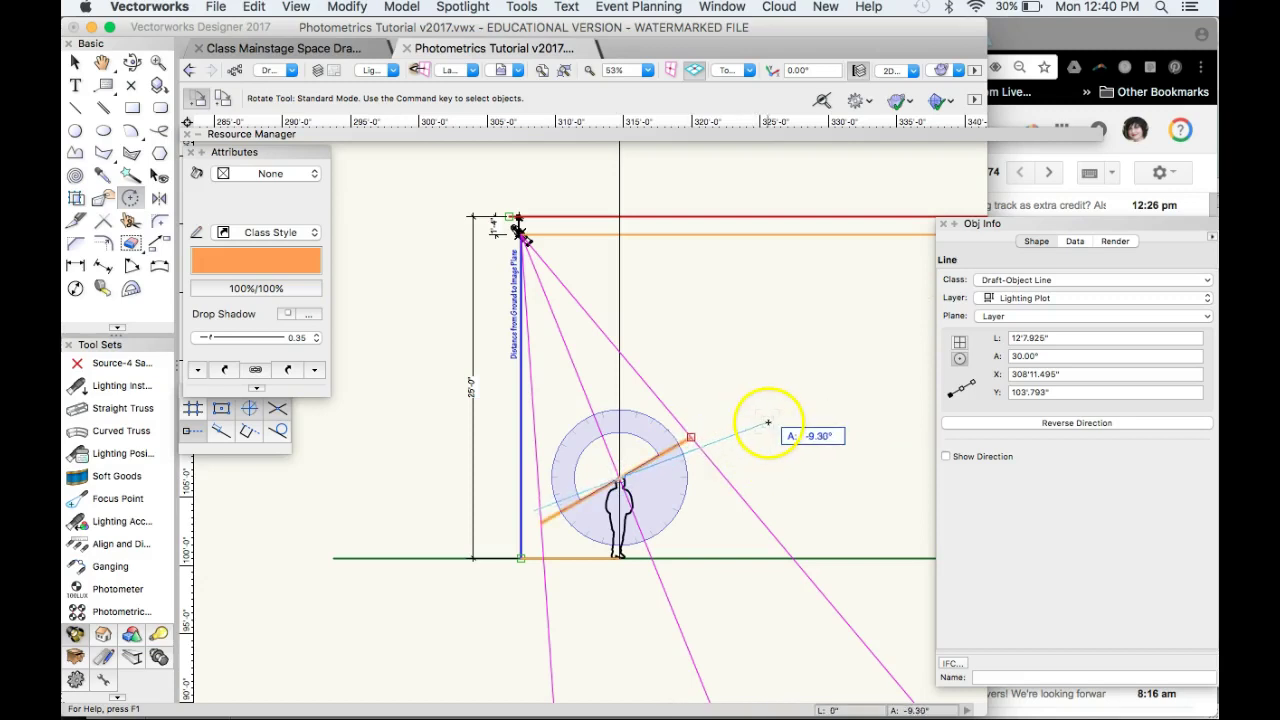
pyautogui.click(767, 422)
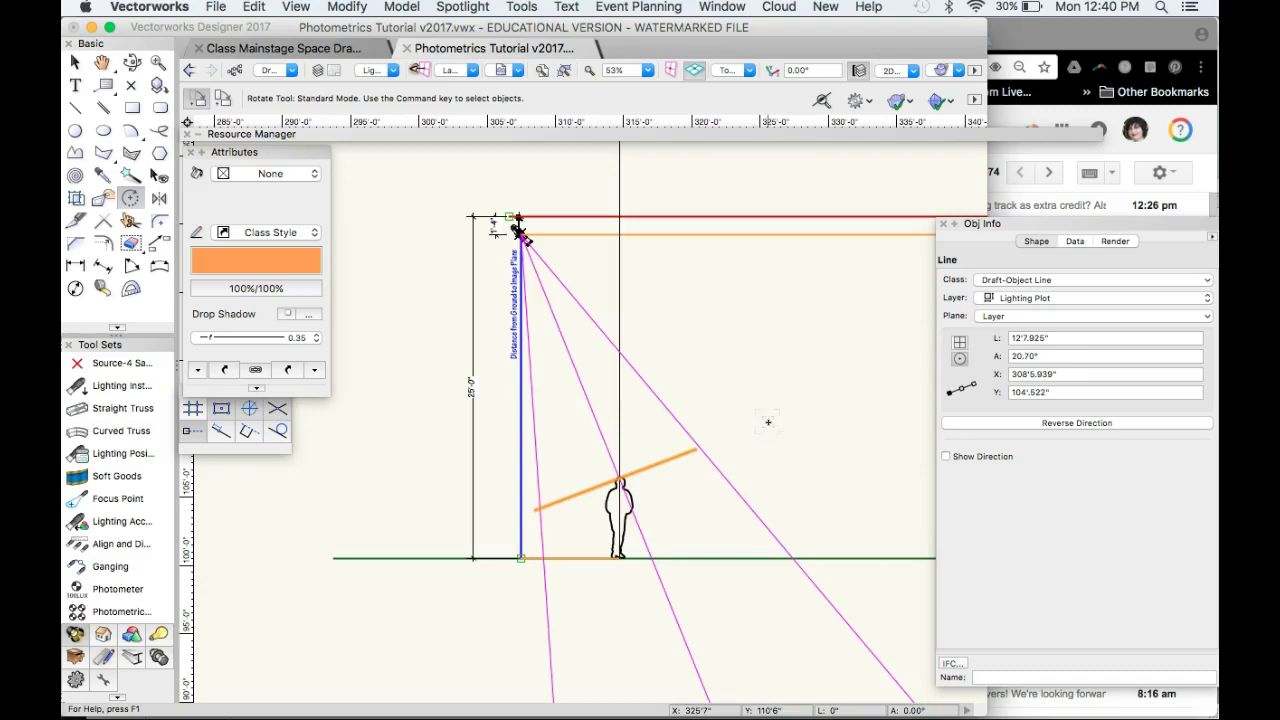
# Step: Start moving the orange line by points from its left endpoint
pyautogui.click(152, 246)
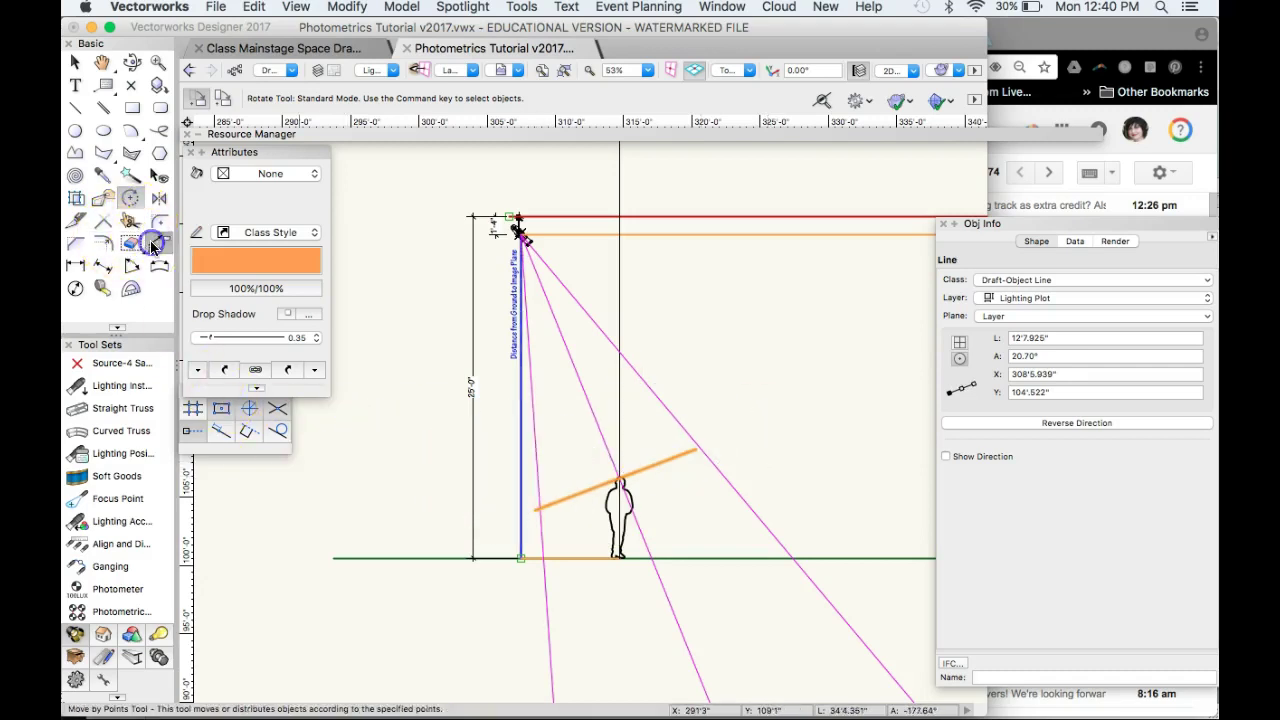
pyautogui.scroll(3, 509, 491)
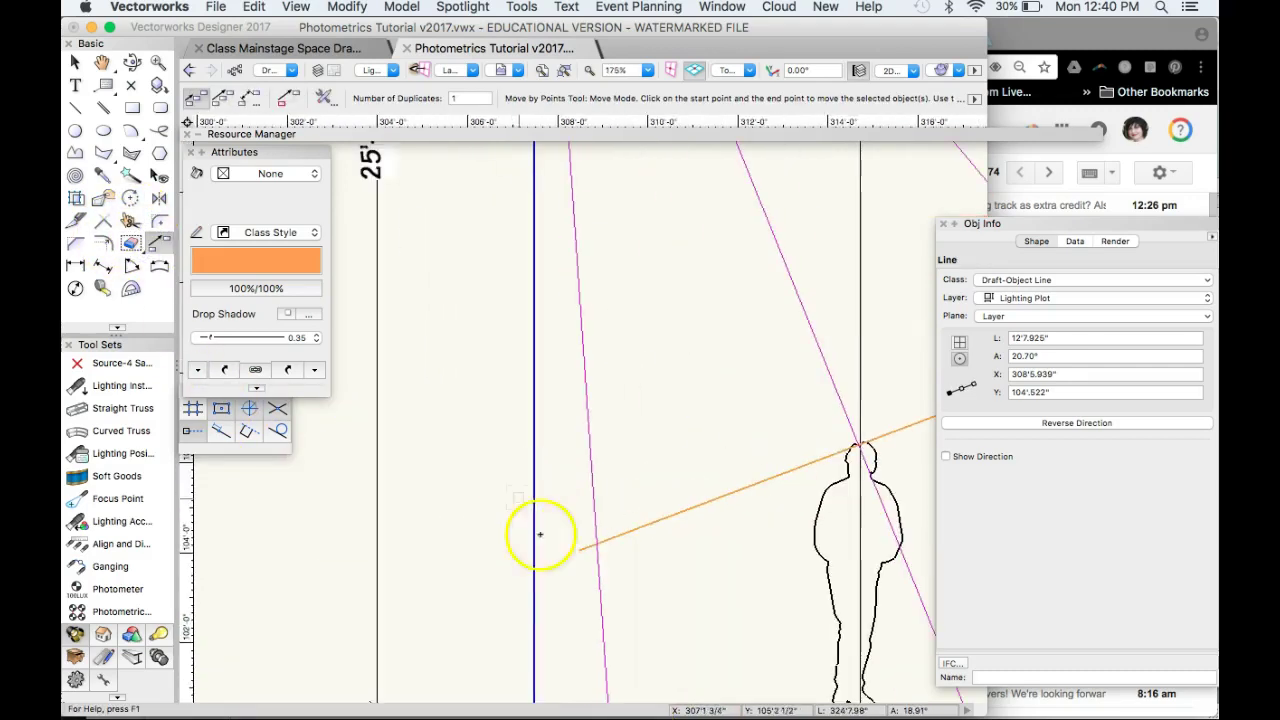
pyautogui.click(597, 541)
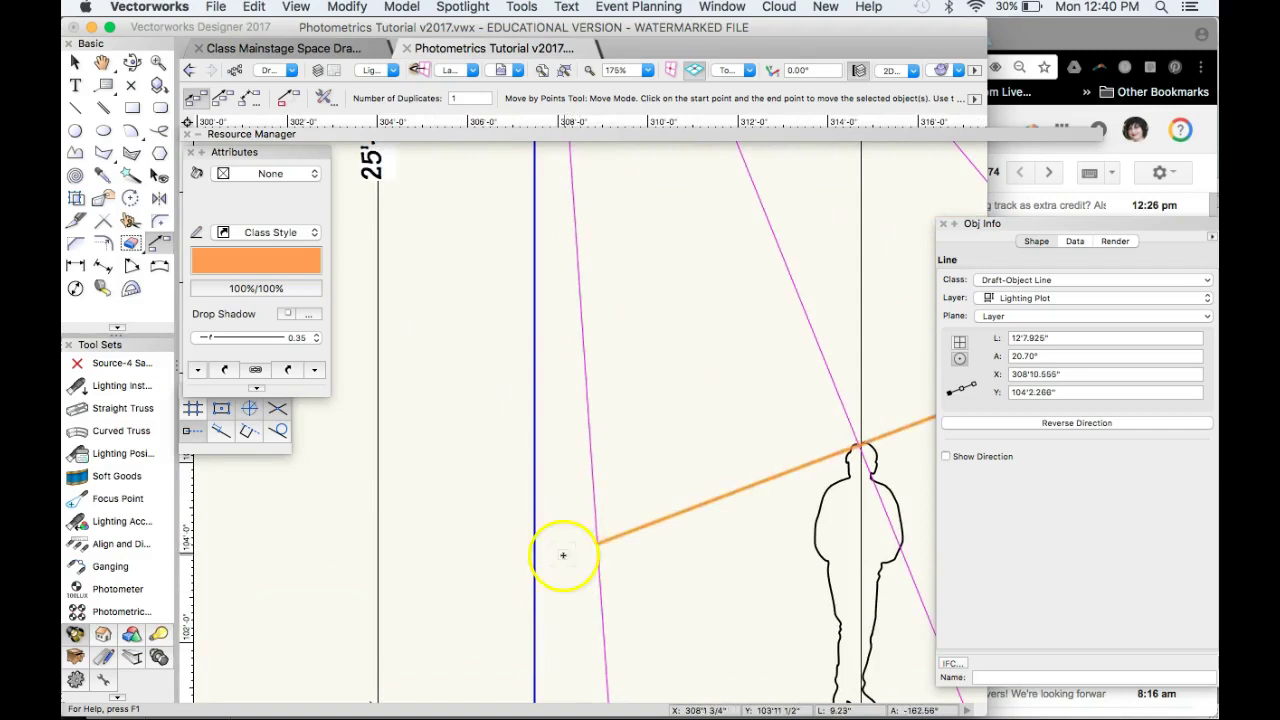
pyautogui.scroll(-5, 563, 555)
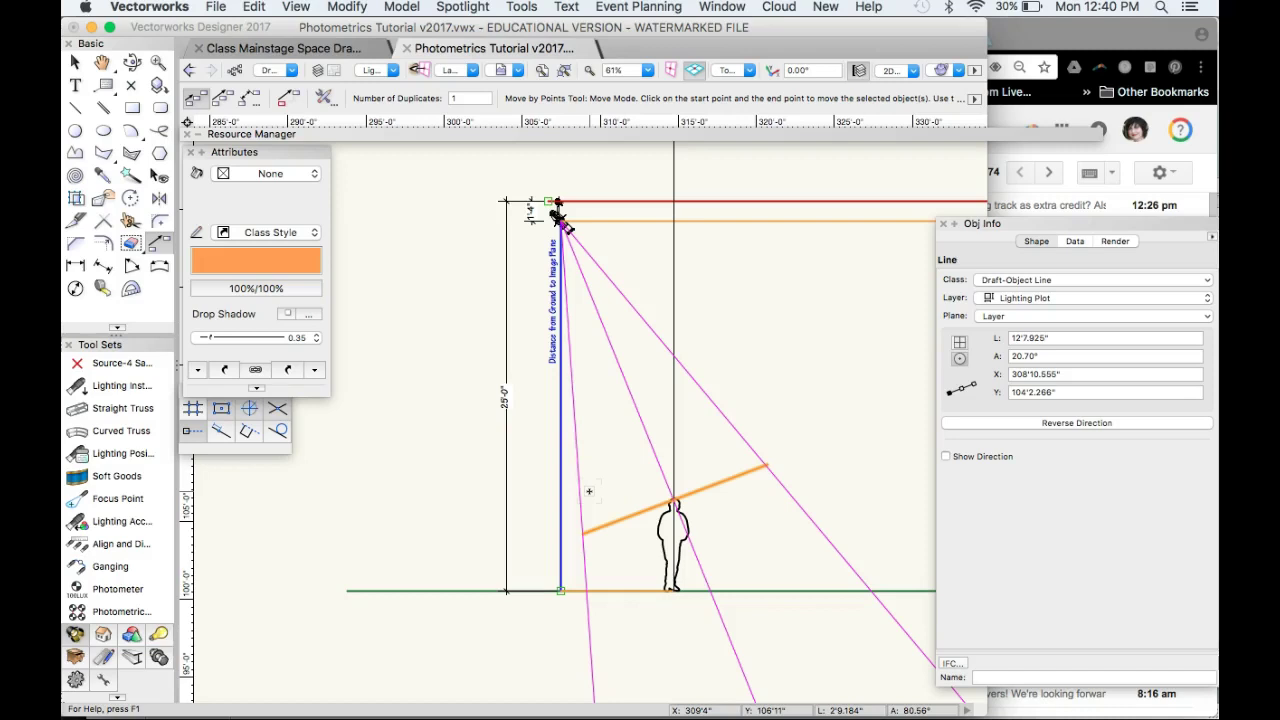
# Step: Finish moving the orange line to its new position and clear the selection
pyautogui.moveTo(589, 491); pyautogui.dragTo(714, 591)
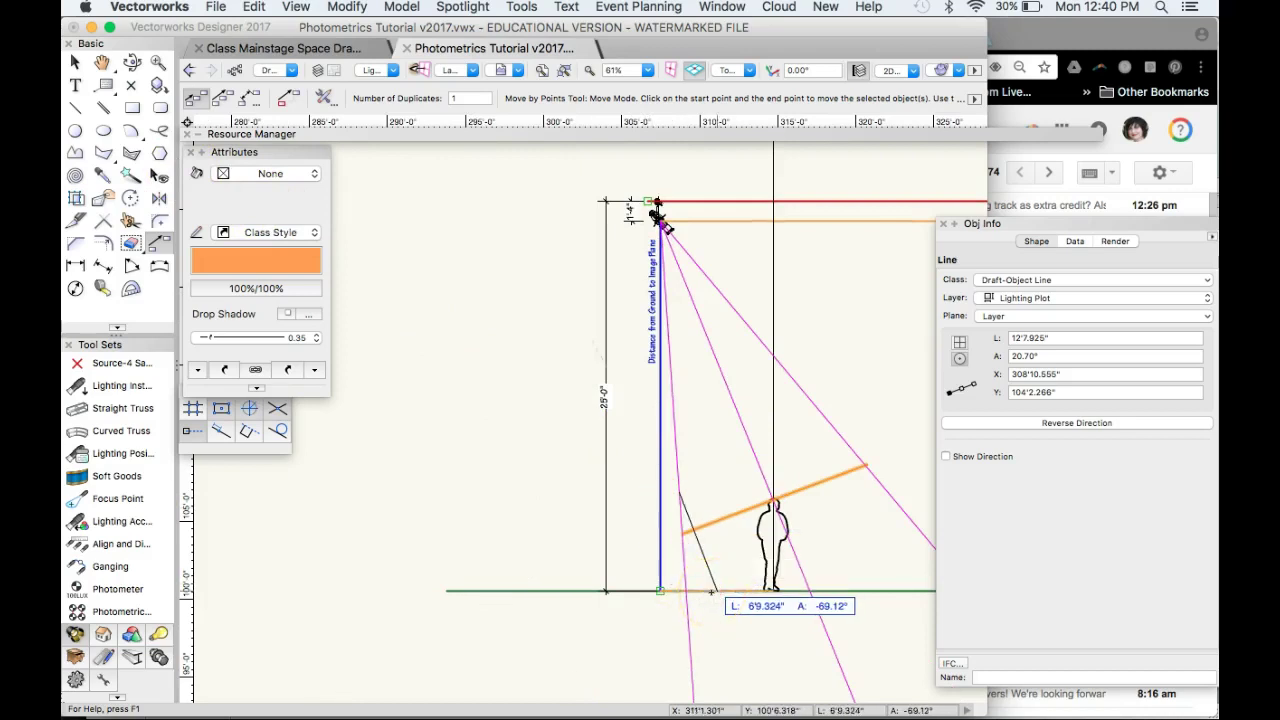
pyautogui.click(716, 591)
pyautogui.click(394, 274)
# Step: Draw a 13'8.515" horizontal head-height line from the distance line to the beam's far edge
pyautogui.click(92, 117)
pyautogui.click(76, 108)
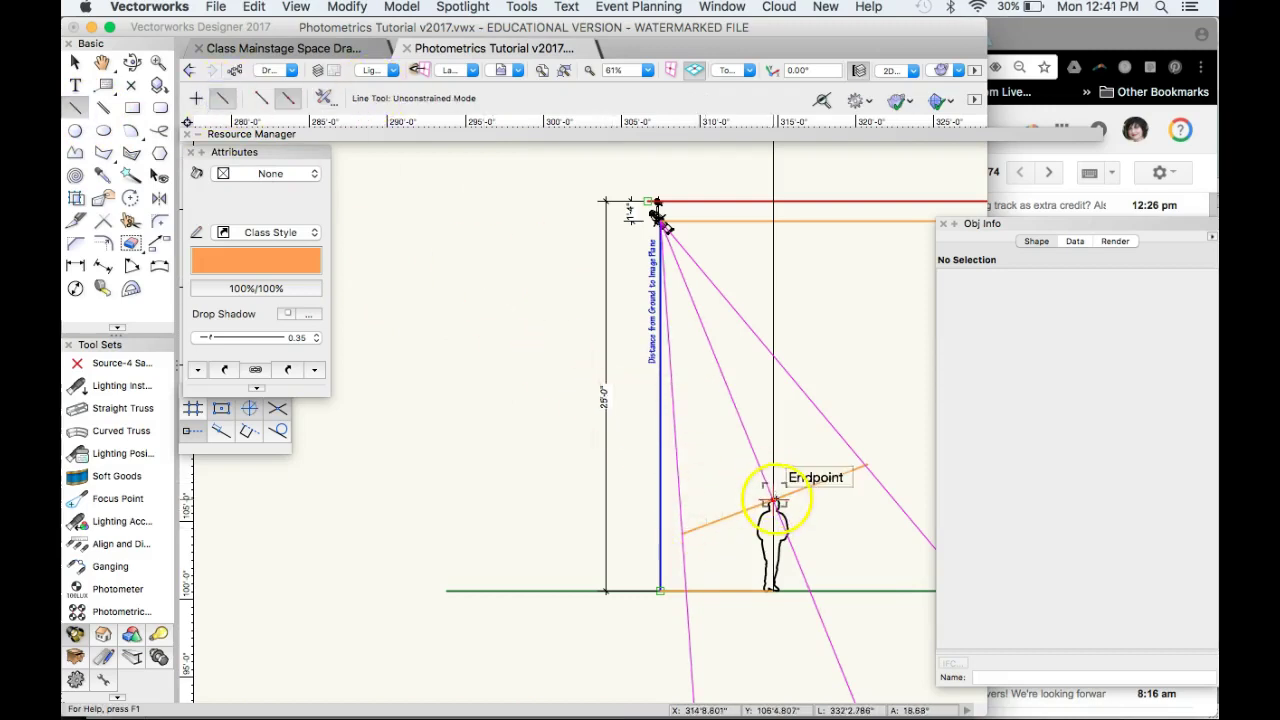
pyautogui.click(198, 95)
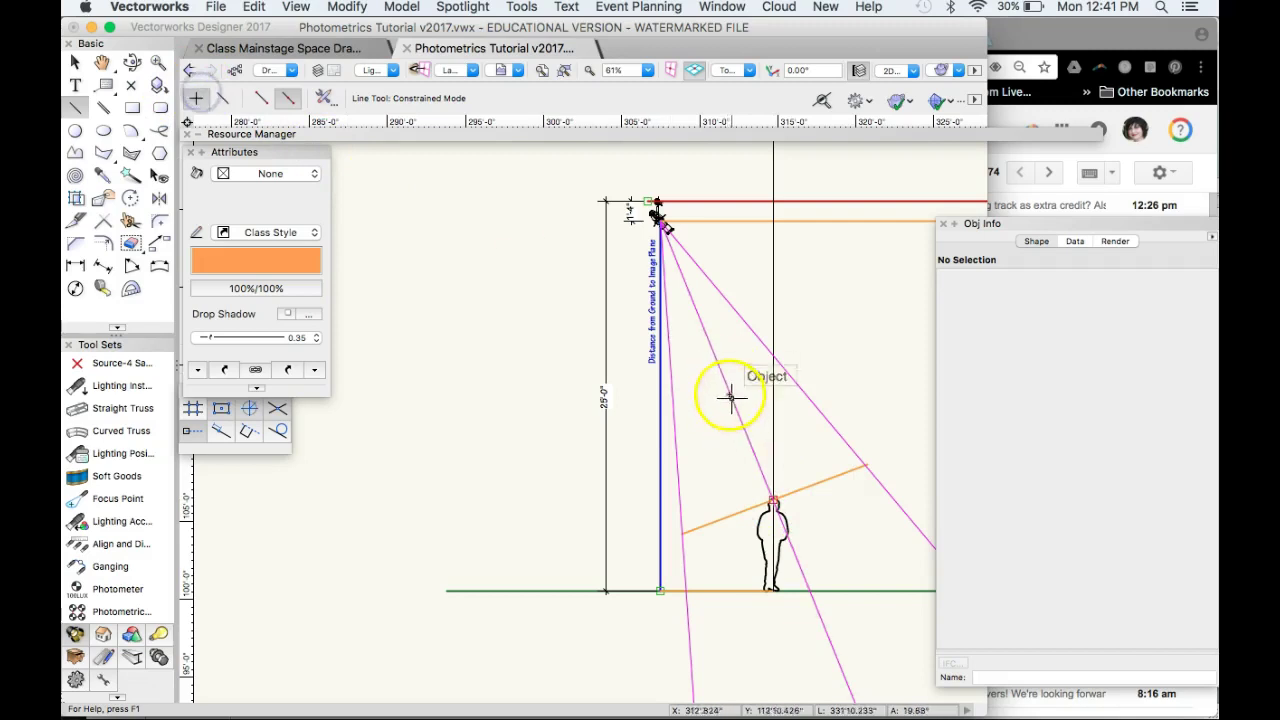
pyautogui.click(772, 499)
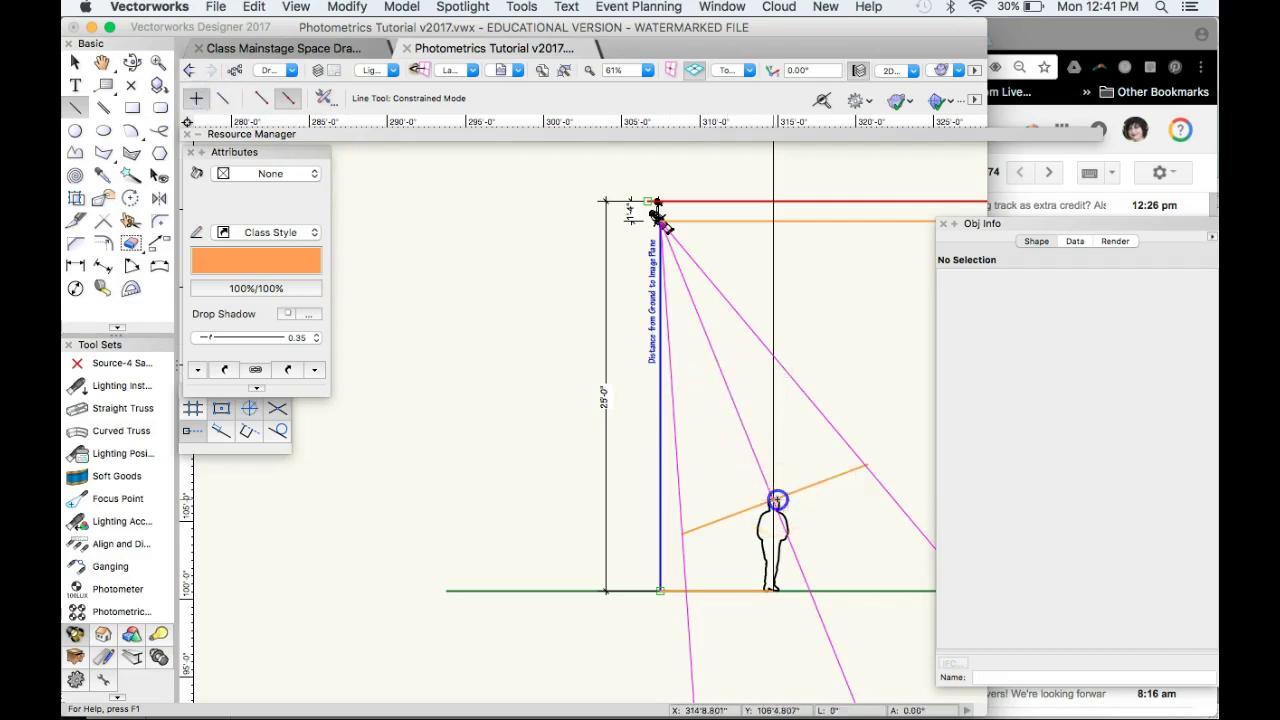
pyautogui.click(679, 499)
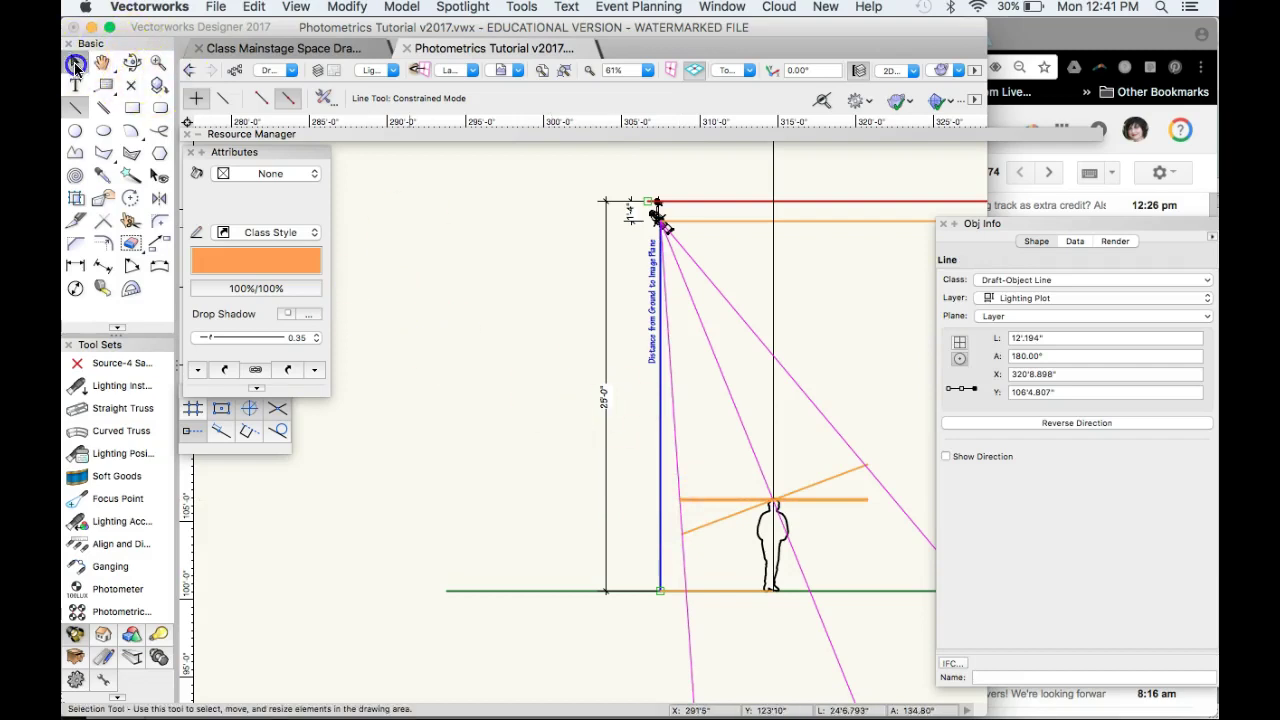
pyautogui.click(74, 62)
pyautogui.moveTo(866, 499); pyautogui.dragTo(892, 499)
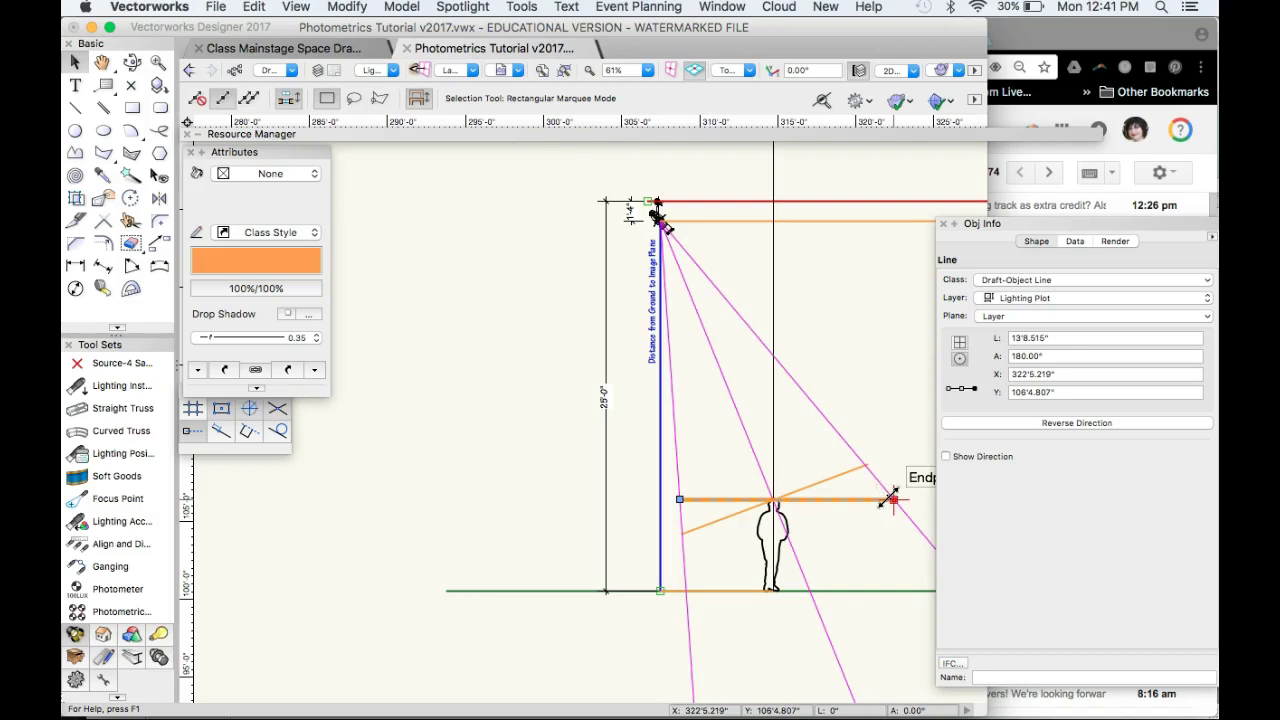
pyautogui.moveTo(892, 499); pyautogui.dragTo(893, 499)
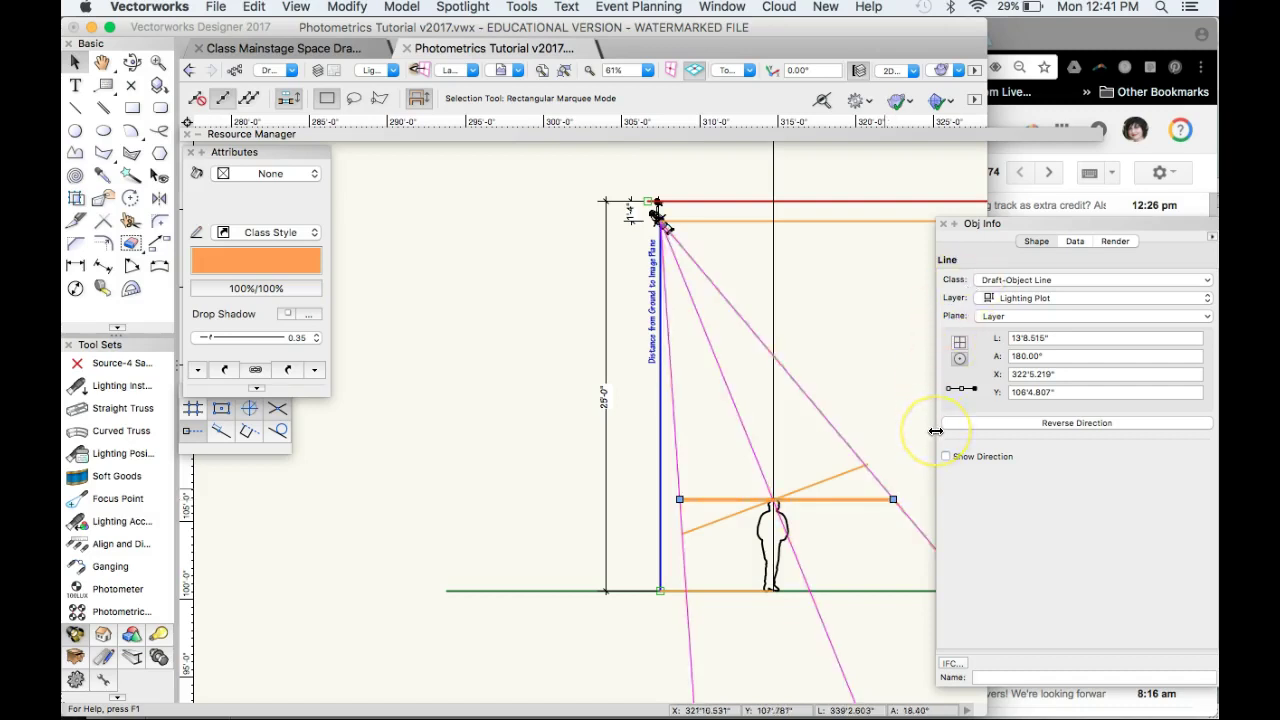